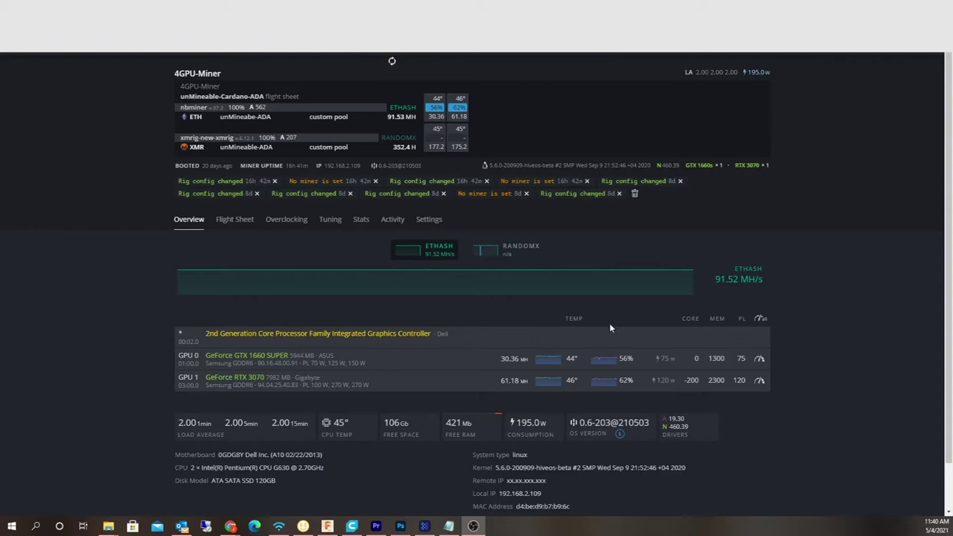
Open the 4GPU-Miner rig's unMineable-Cardano-ADA flight sheet with its ETH/NBMiner and XMR/XMRig rows
mouse_move(471, 286)
click(234, 219)
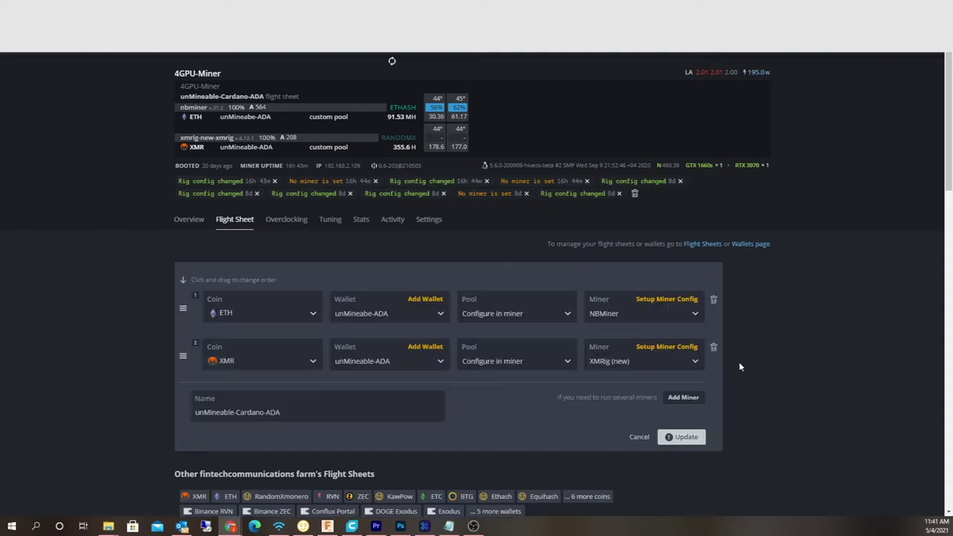
Review the ETH row's NBMiner pool URL and wallet template, then close it unchanged
click(653, 302)
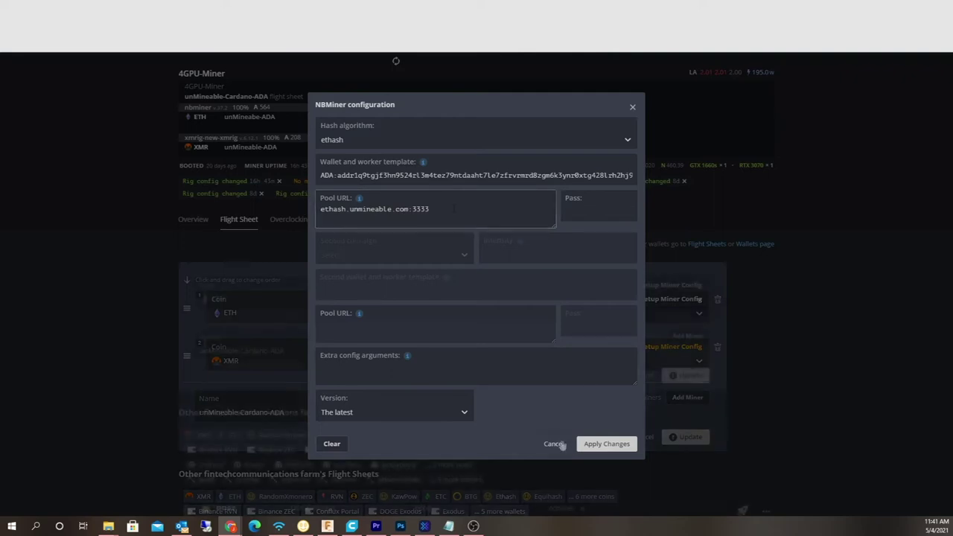
click(553, 444)
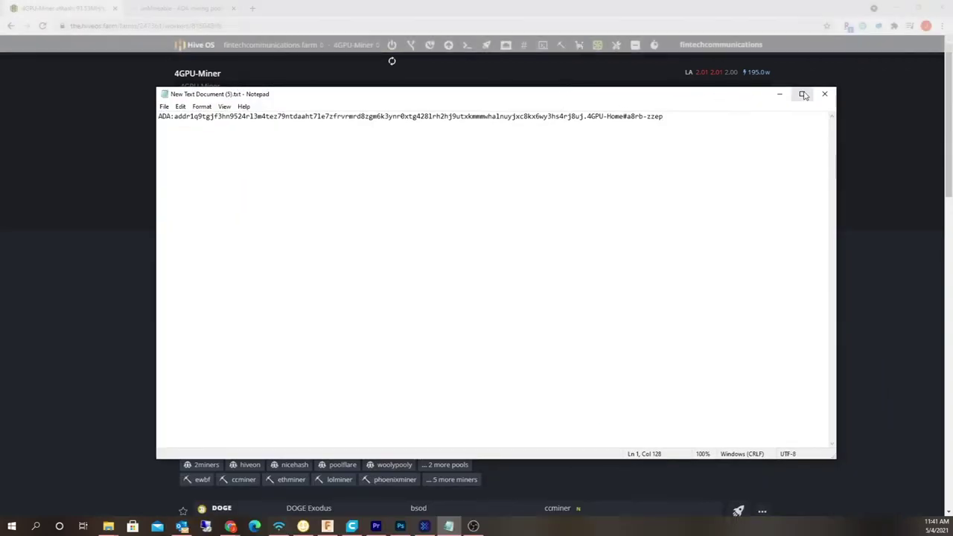
Maximize Notepad and set the wallet template line to bold 20-point Consolas
click(799, 93)
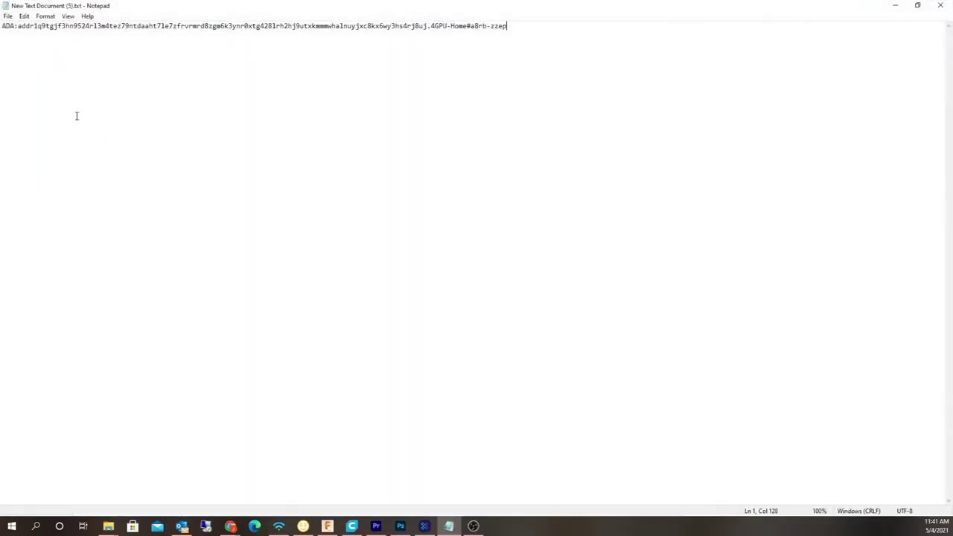
drag(513, 25, 61, 35)
click(24, 16)
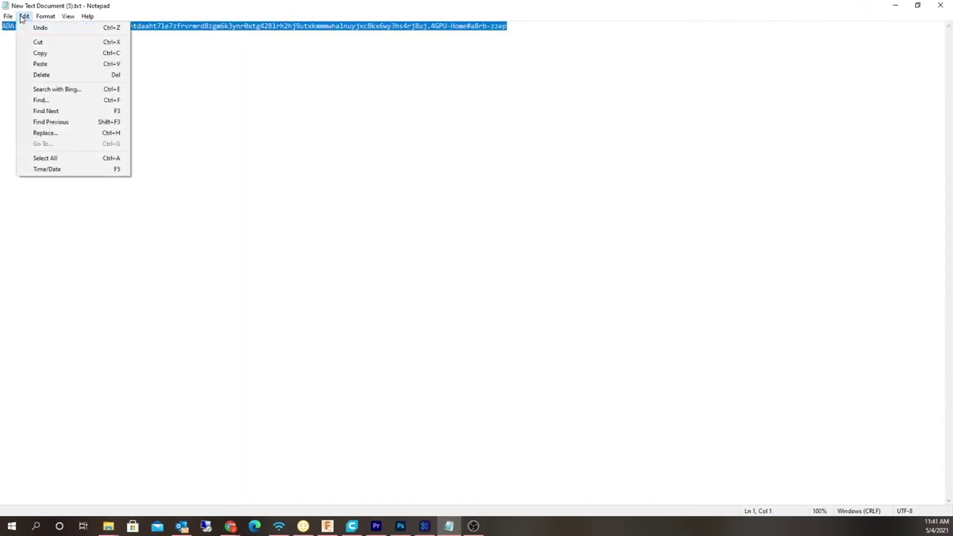
click(58, 16)
click(52, 15)
click(52, 40)
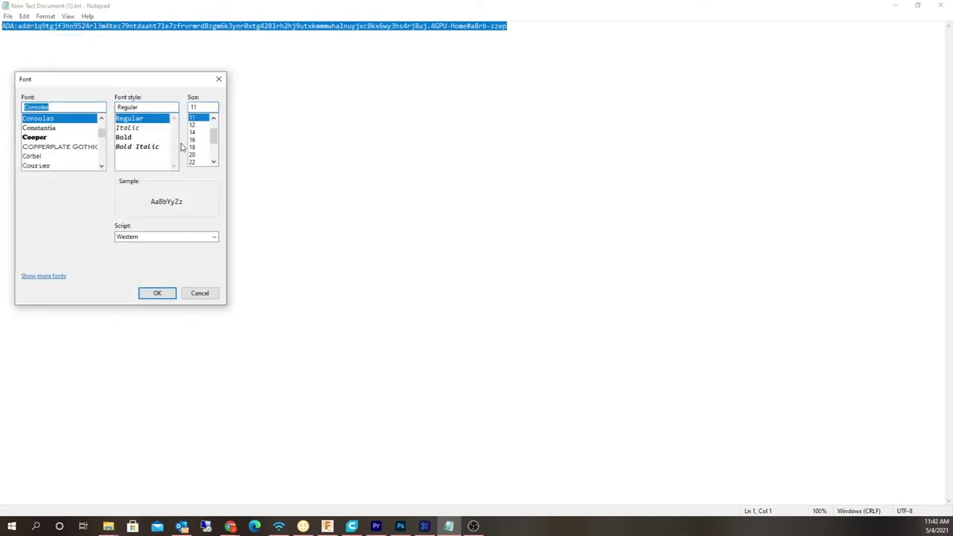
click(192, 154)
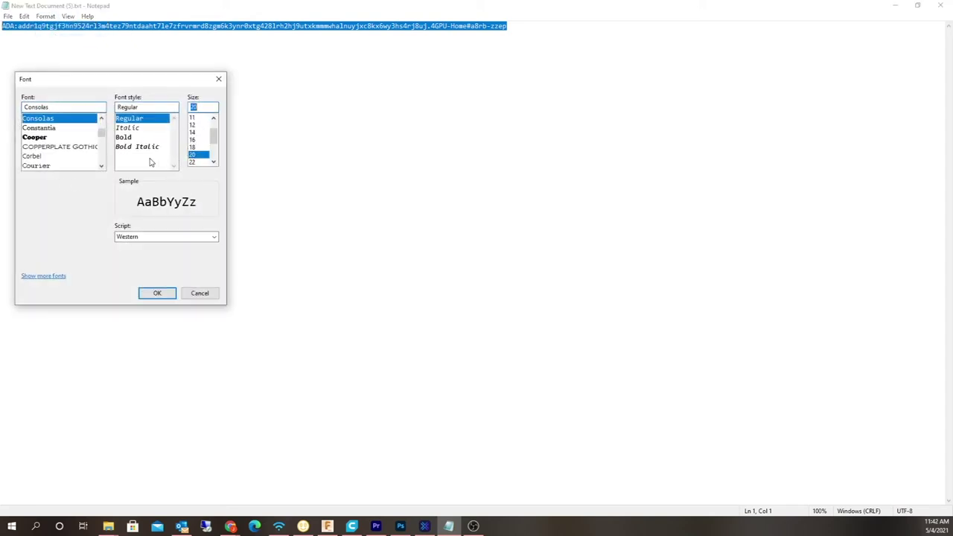
click(134, 138)
click(157, 292)
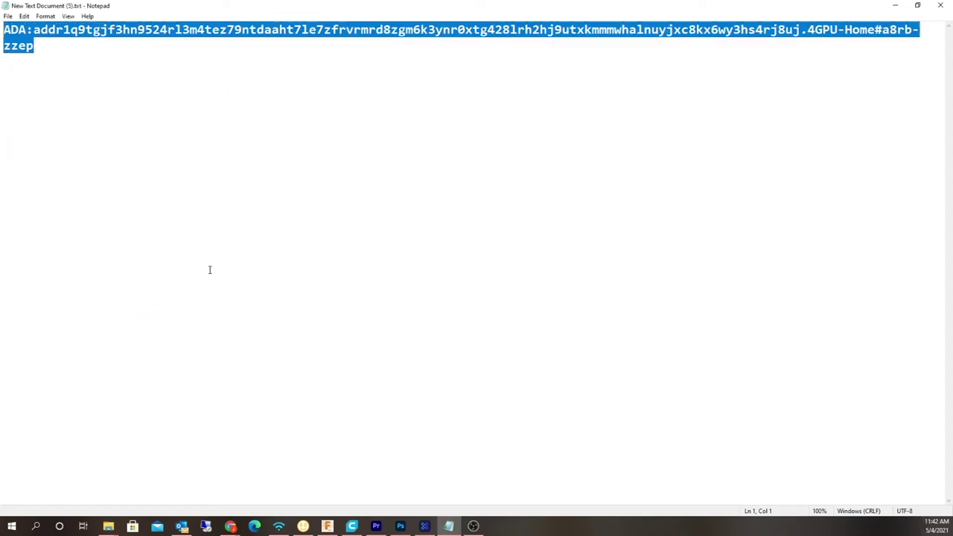
Highlight the ADA prefix, the # separator and the referral code in the template line
click(86, 53)
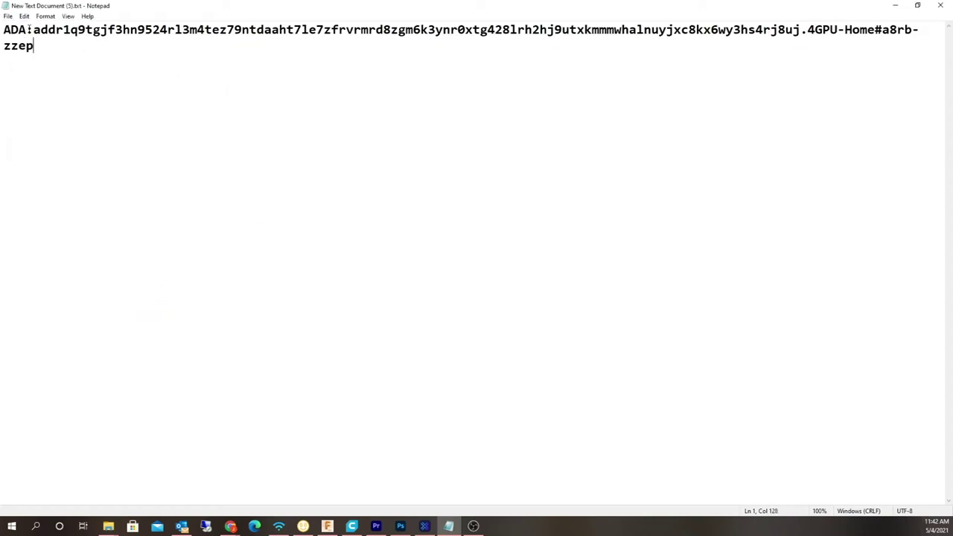
drag(27, 29, 802, 29)
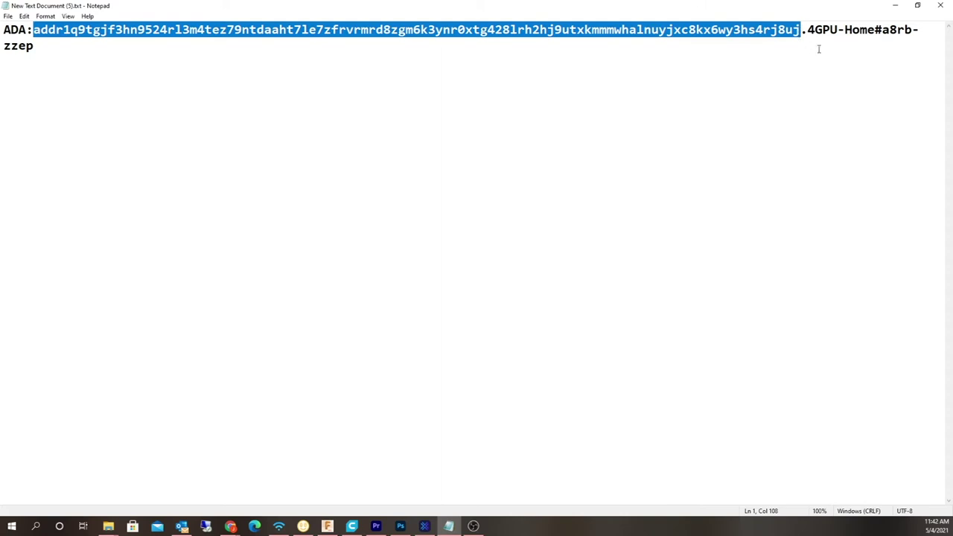
click(805, 31)
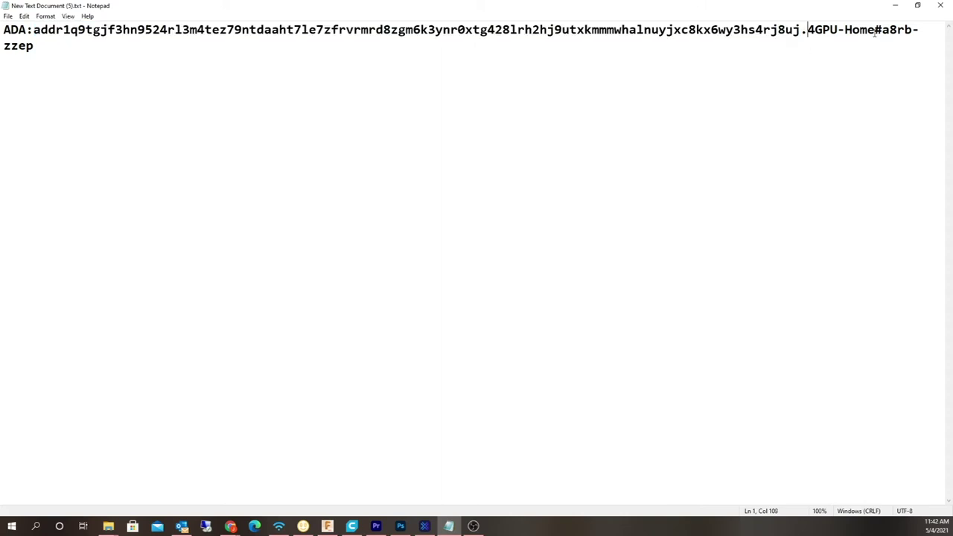
click(808, 30)
drag(883, 30, 875, 30)
key(ctrl+End)
drag(882, 30, 908, 47)
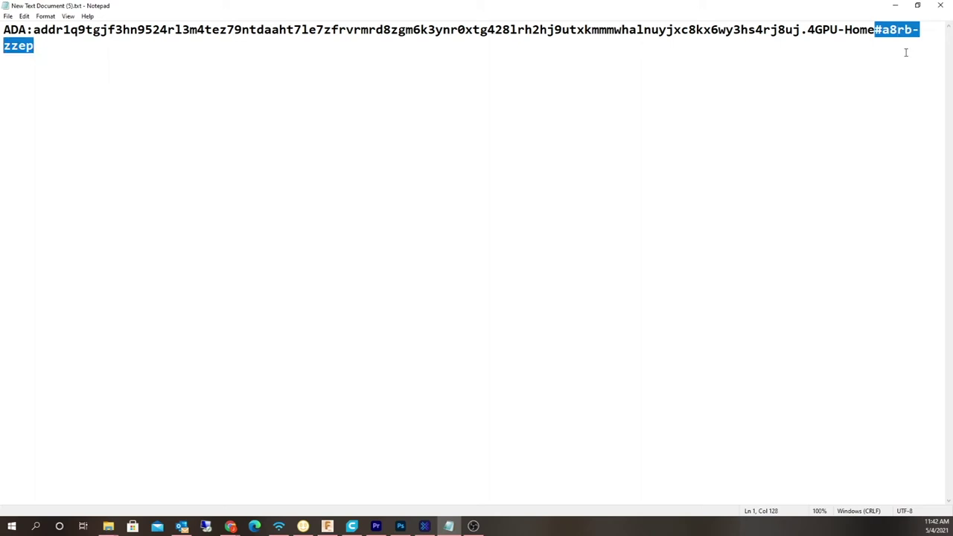
drag(901, 39, 880, 29)
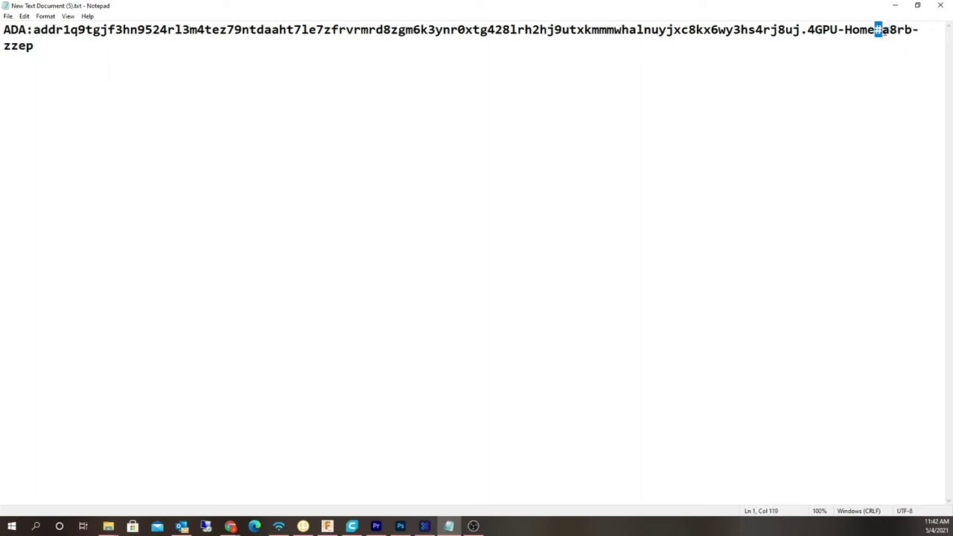
click(872, 40)
drag(874, 29, 920, 47)
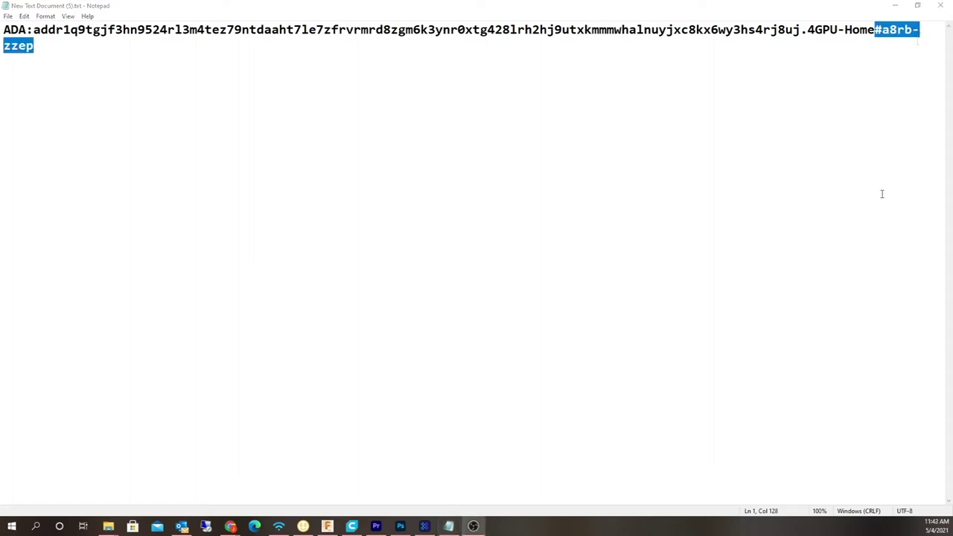
click(697, 159)
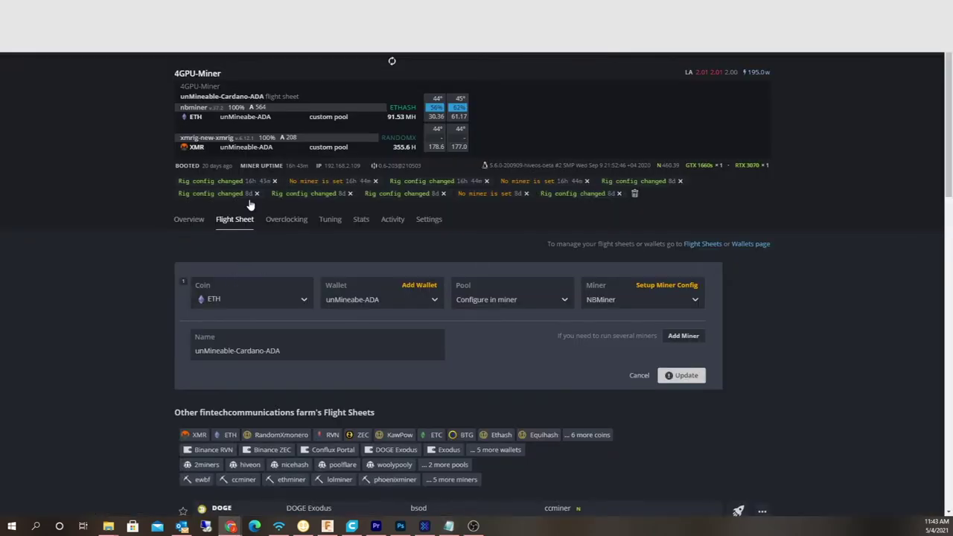
Switch to the unMineable ADA address stats page in the browser
click(183, 8)
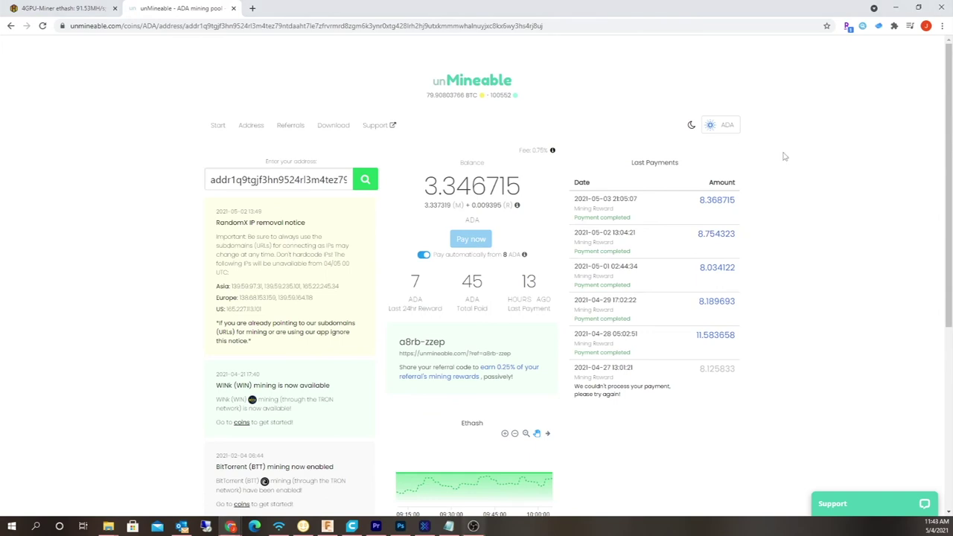
Scroll to the Ethash and RandomX worker lists and compare against the 4GPU-Home worker name in Notepad
scroll(640, 351, down, 2)
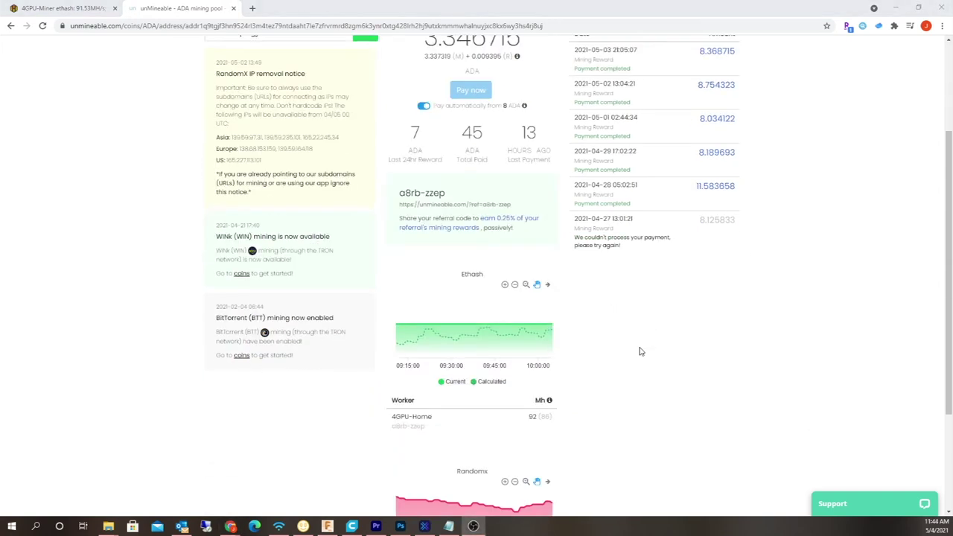
scroll(673, 355, down, 2)
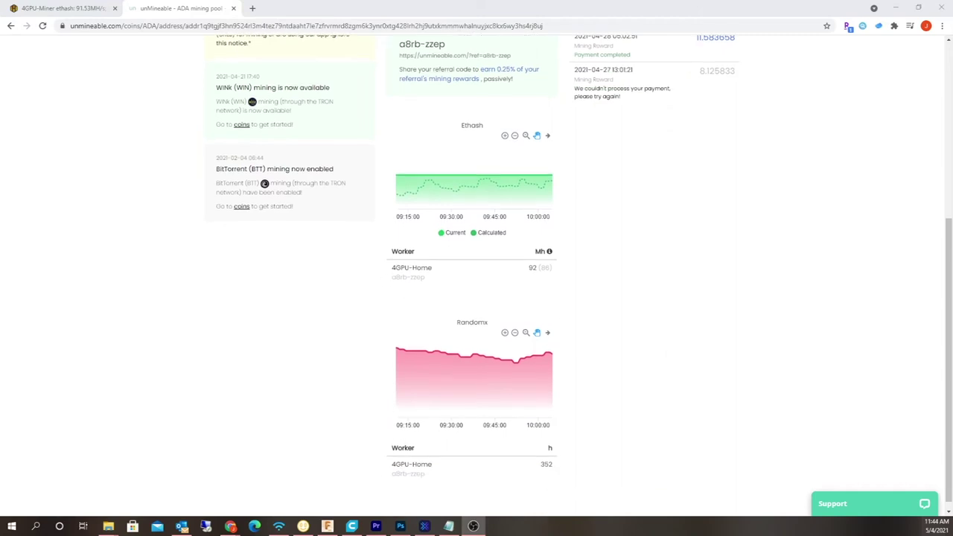
key(alt+Tab)
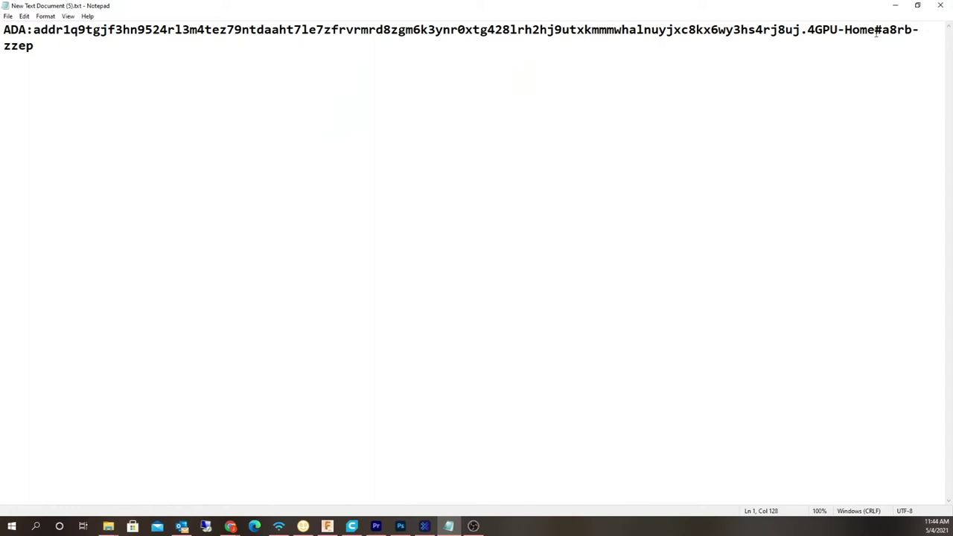
drag(875, 32, 809, 32)
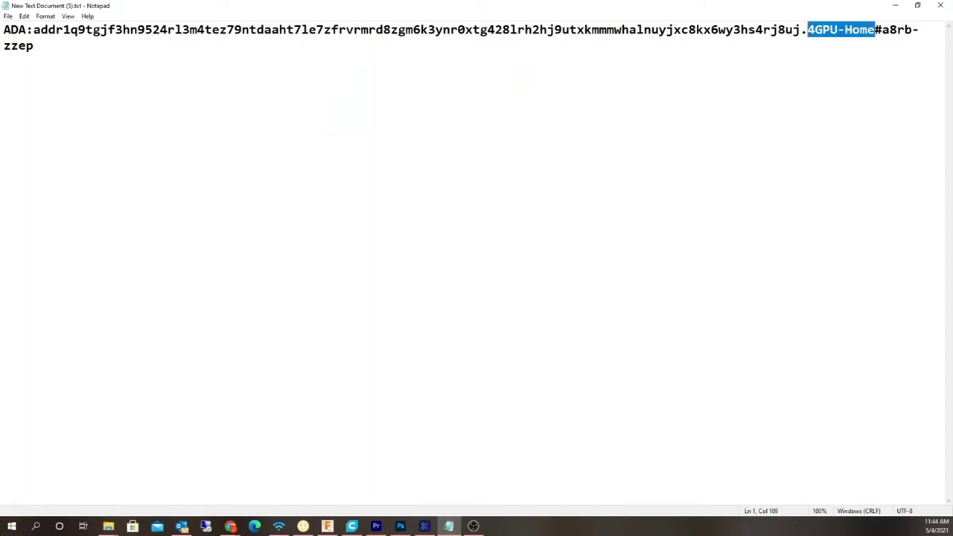
key(alt+Tab)
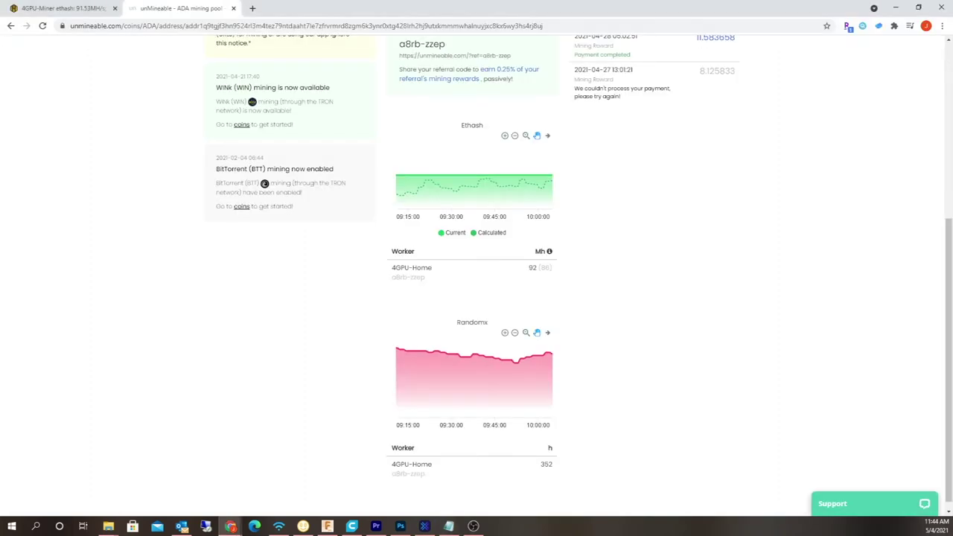
Scroll back up and open unMineable's list of mineable coins
scroll(622, 322, down, 1)
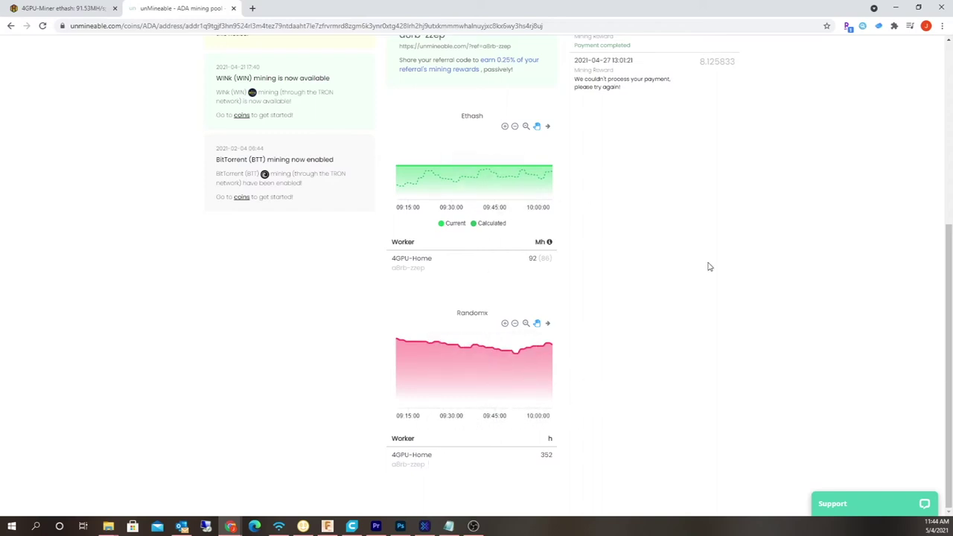
scroll(607, 439, up, 3)
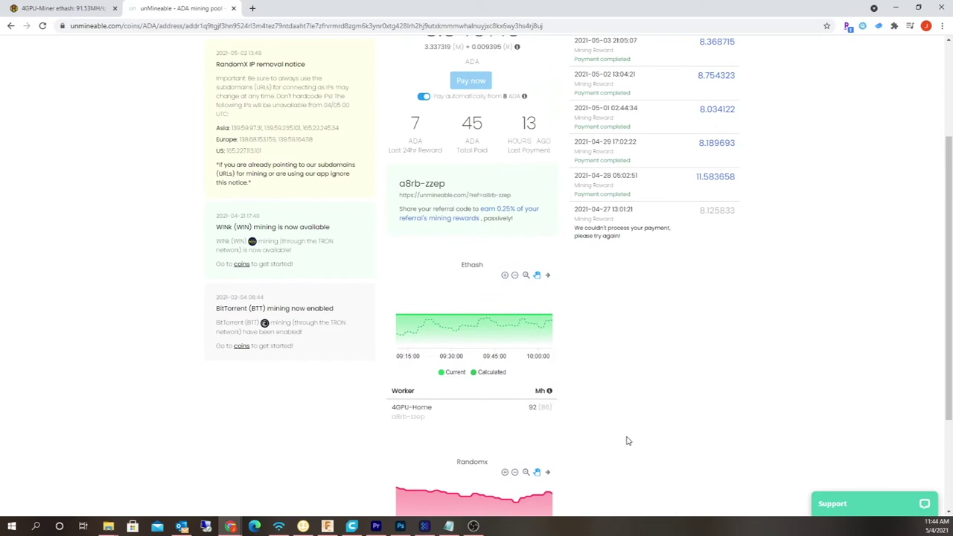
scroll(686, 428, up, 1)
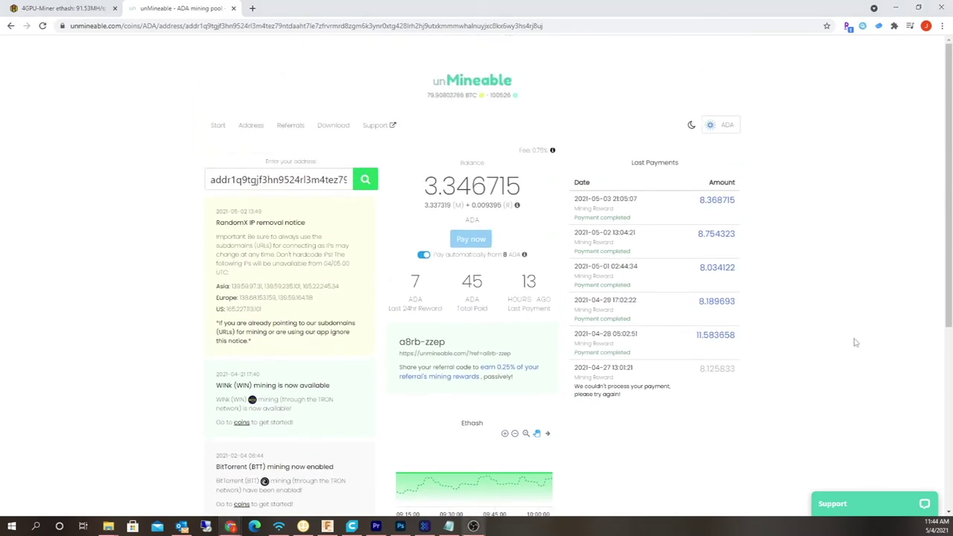
click(716, 125)
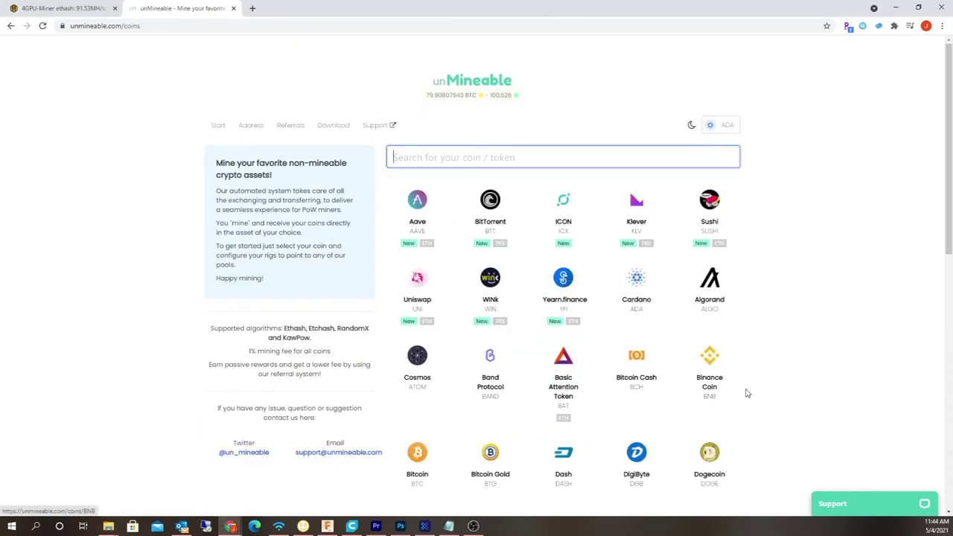
Open the Ripple (XRP) mining instructions and copy the global pool server address
scroll(748, 395, down, 1)
scroll(747, 397, down, 5)
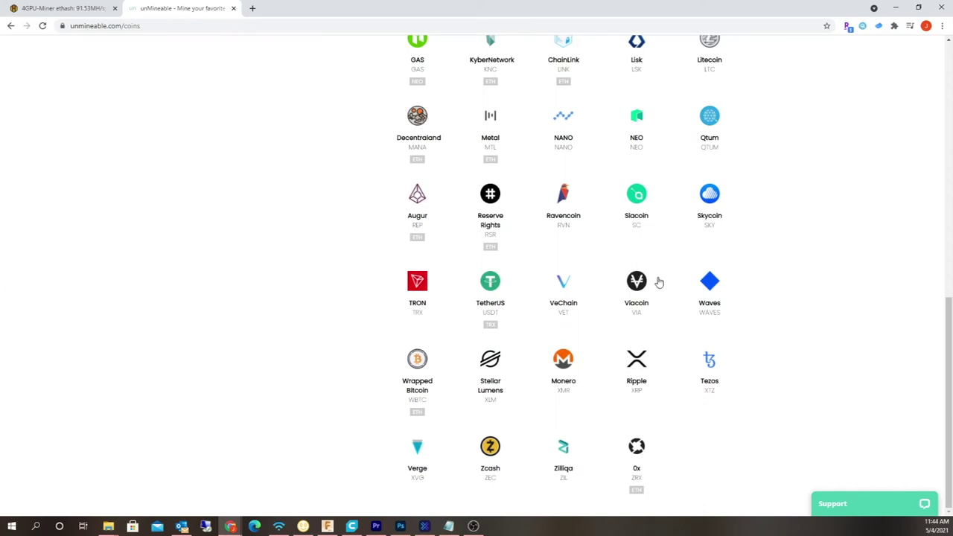
click(644, 374)
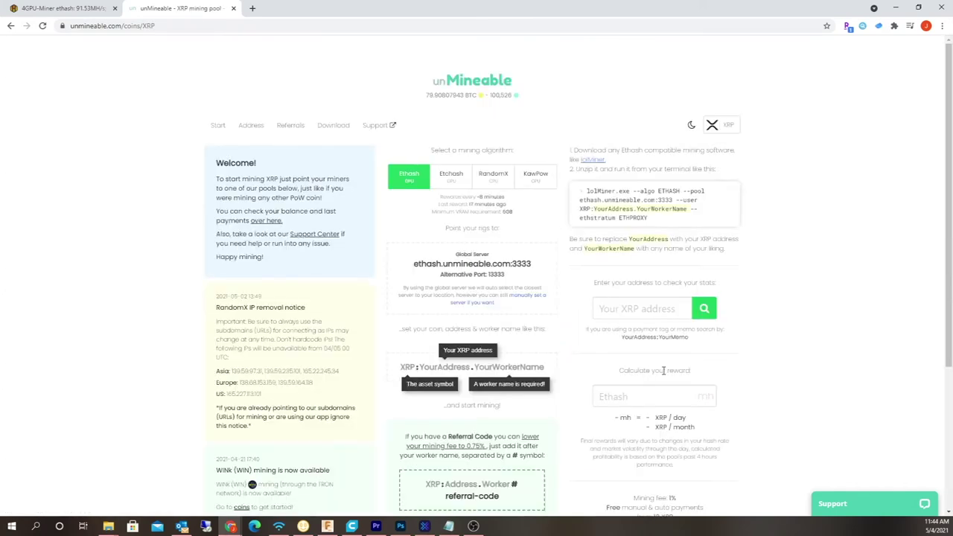
drag(537, 264, 452, 265)
click(525, 265)
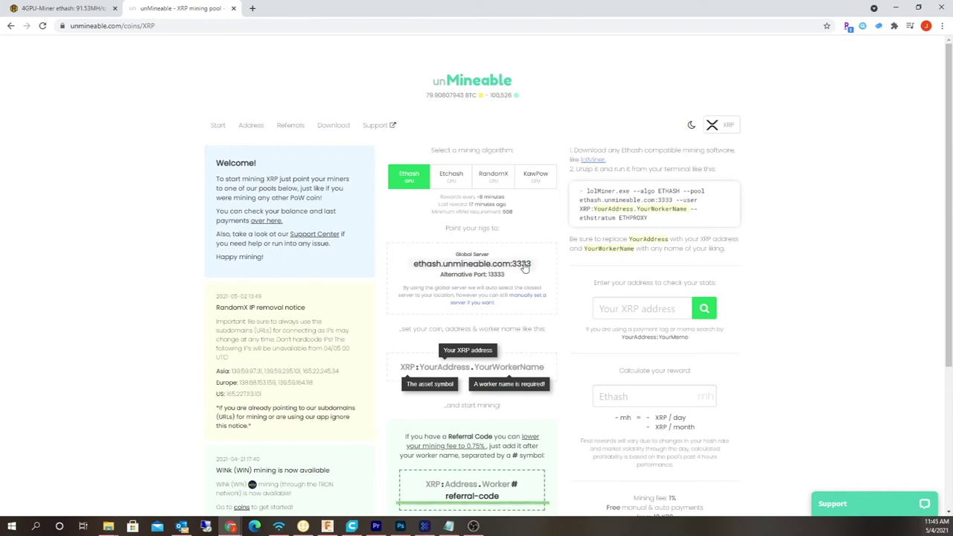
Reselect the pool address, then select the start of the address line in the Notepad note
drag(537, 265, 409, 267)
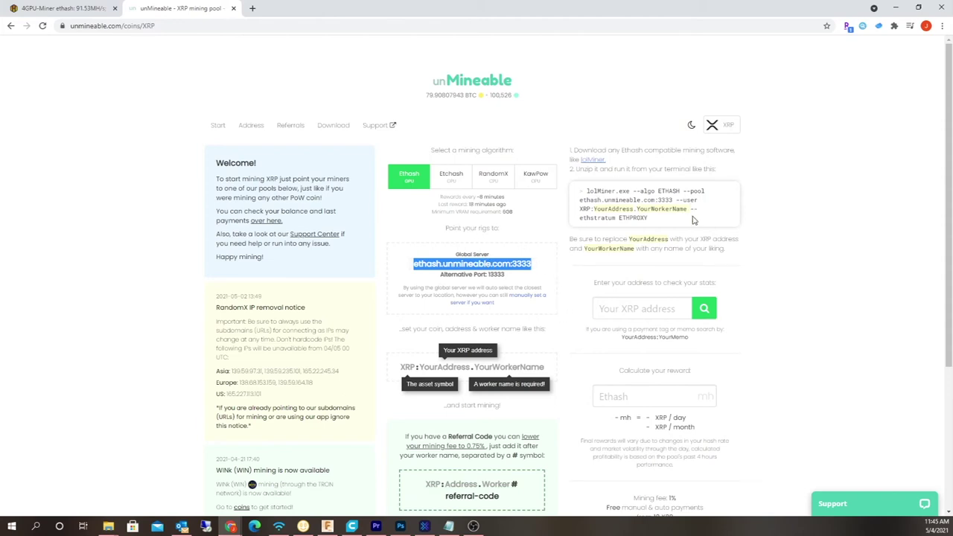
click(611, 217)
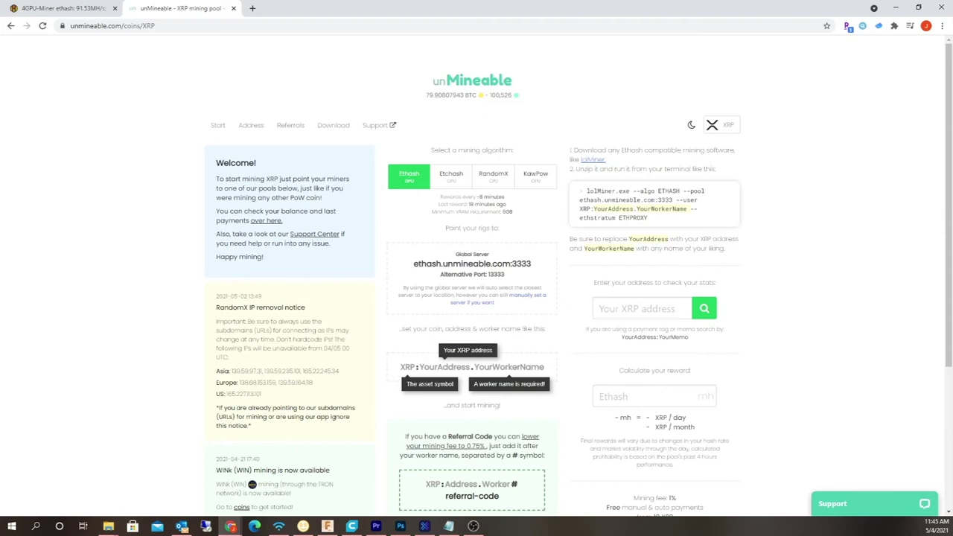
key(alt+Tab)
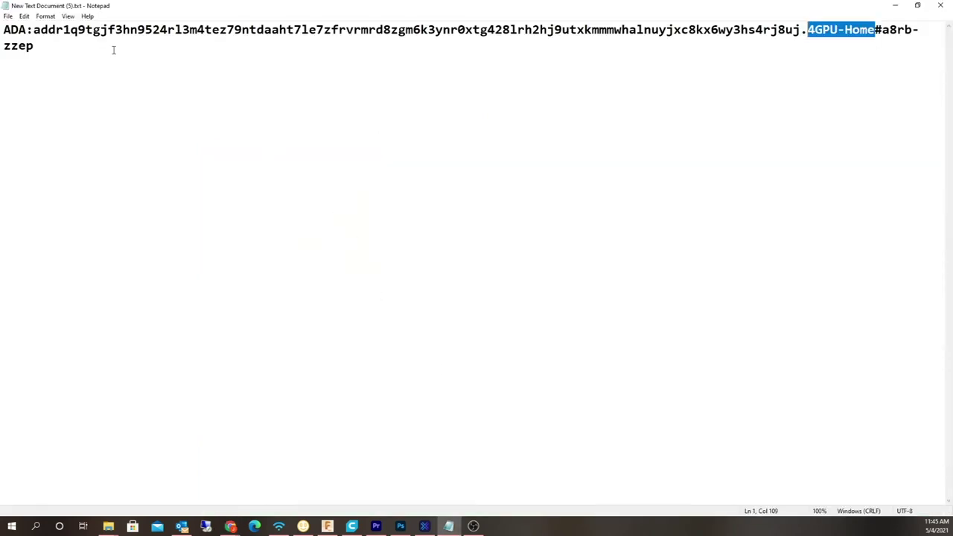
drag(27, 26, 802, 23)
Deselect the text in the Notepad wallet note
click(54, 42)
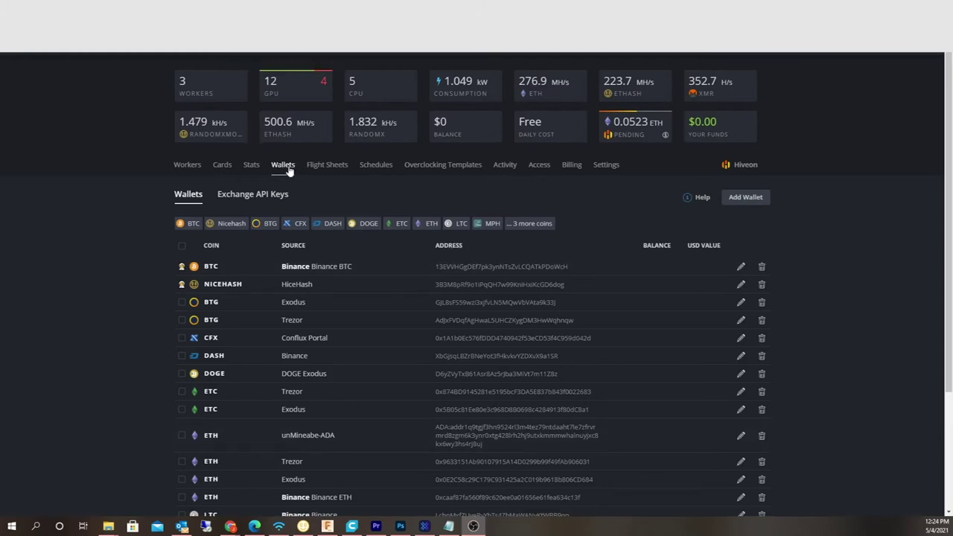
click(741, 197)
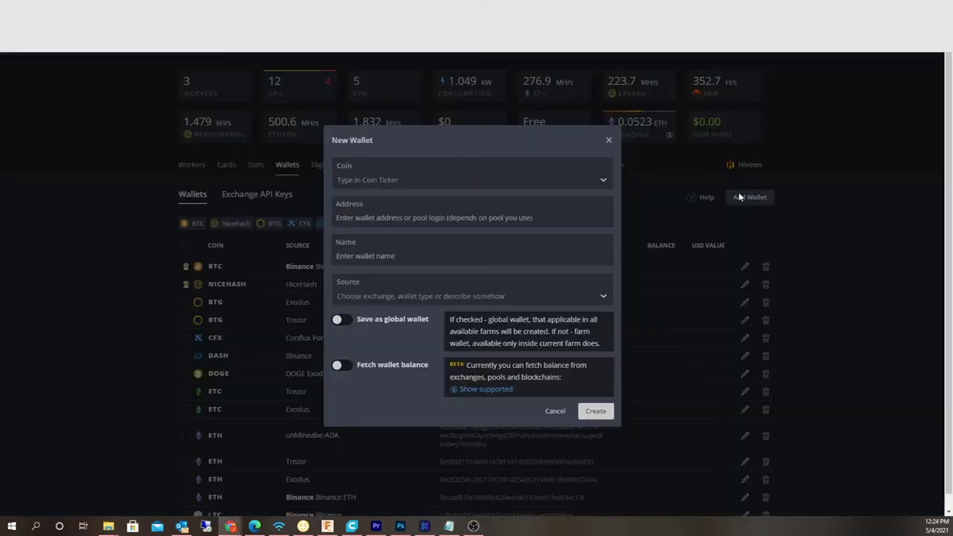
click(470, 186)
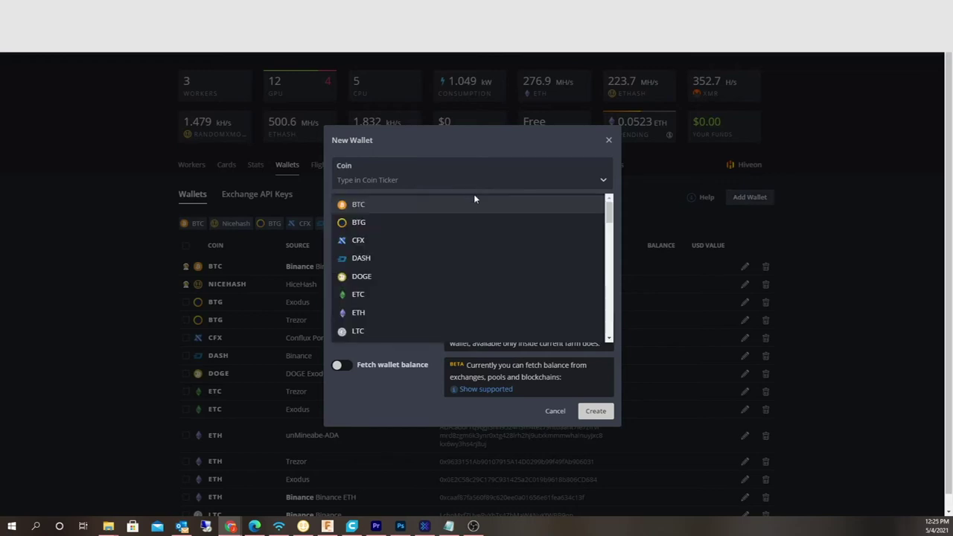
text(eth)
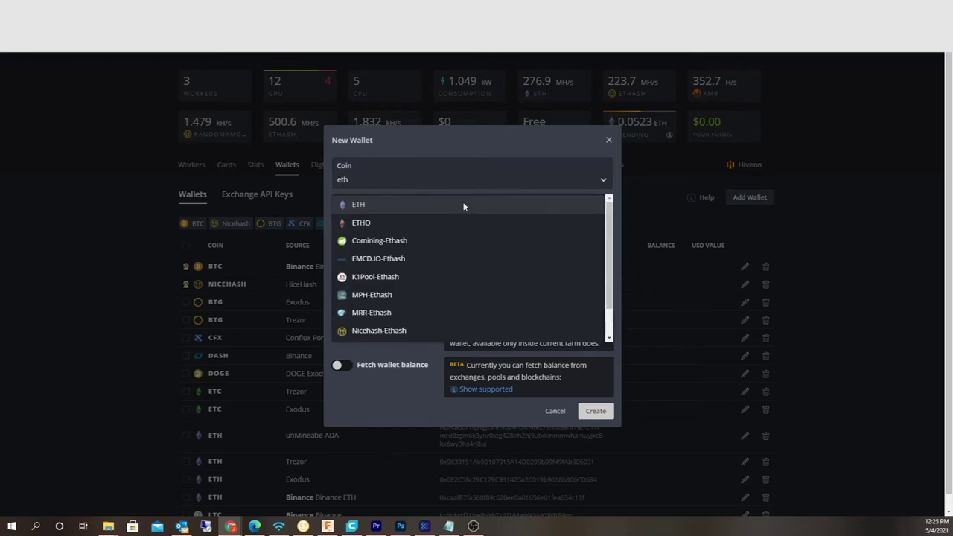
click(463, 206)
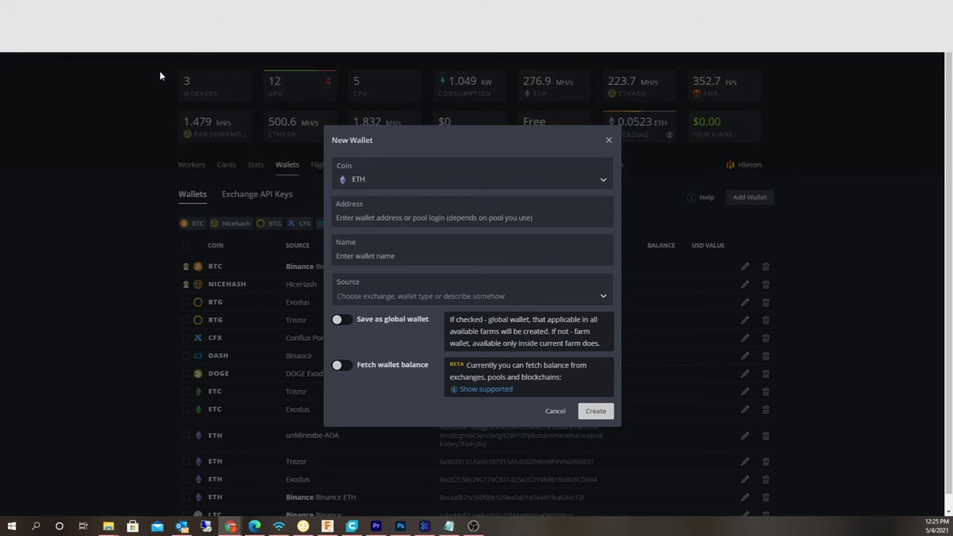
key(alt+Tab)
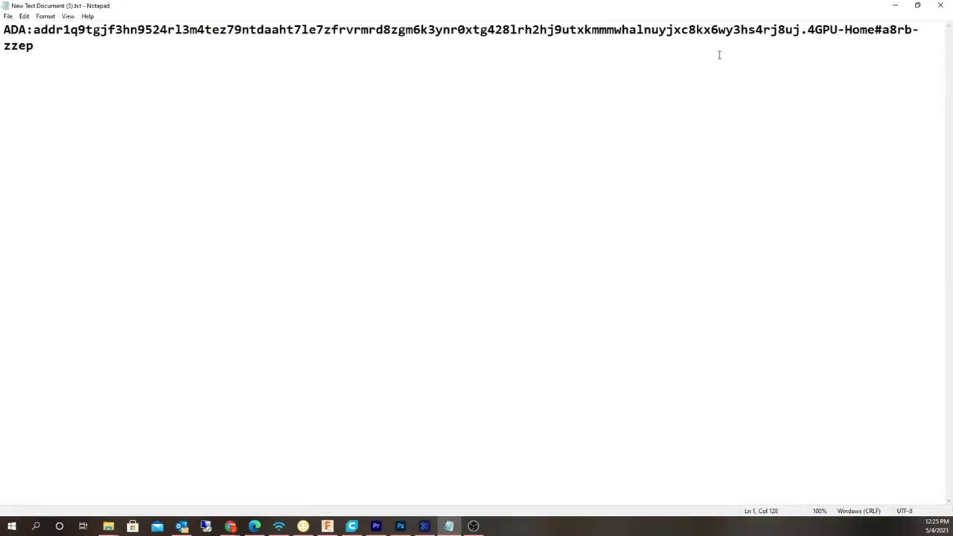
drag(801, 30, 5, 6)
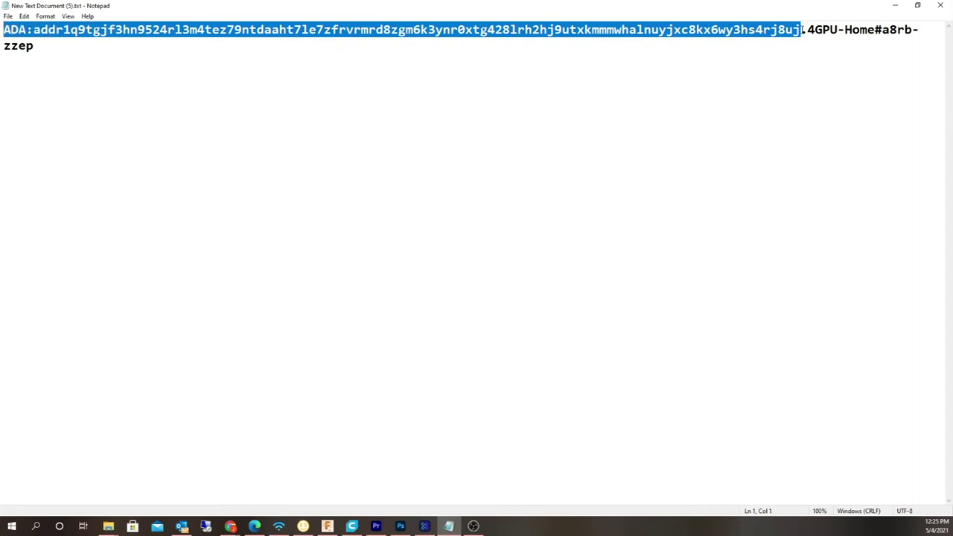
drag(803, 29, 886, 64)
click(810, 84)
drag(801, 30, 3, 30)
click(711, 88)
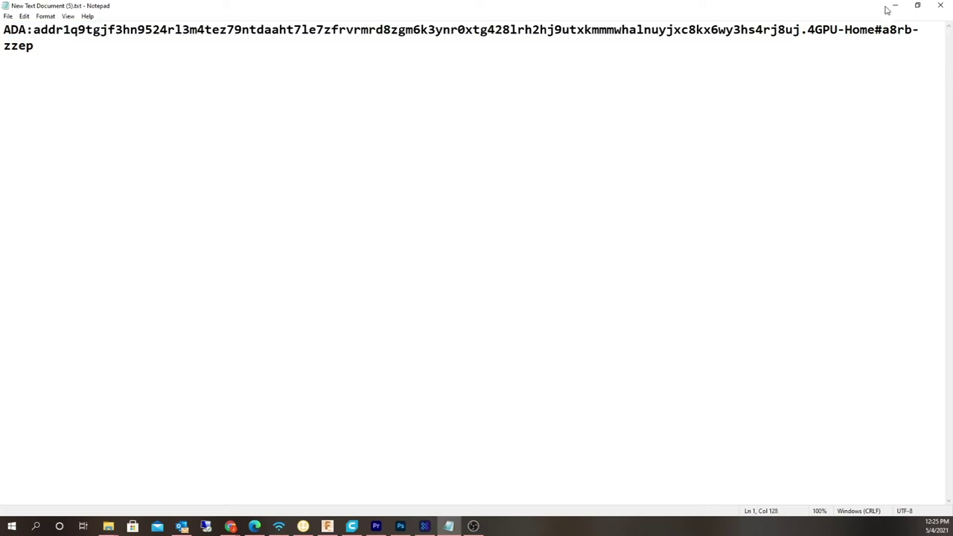
drag(800, 30, 1, 30)
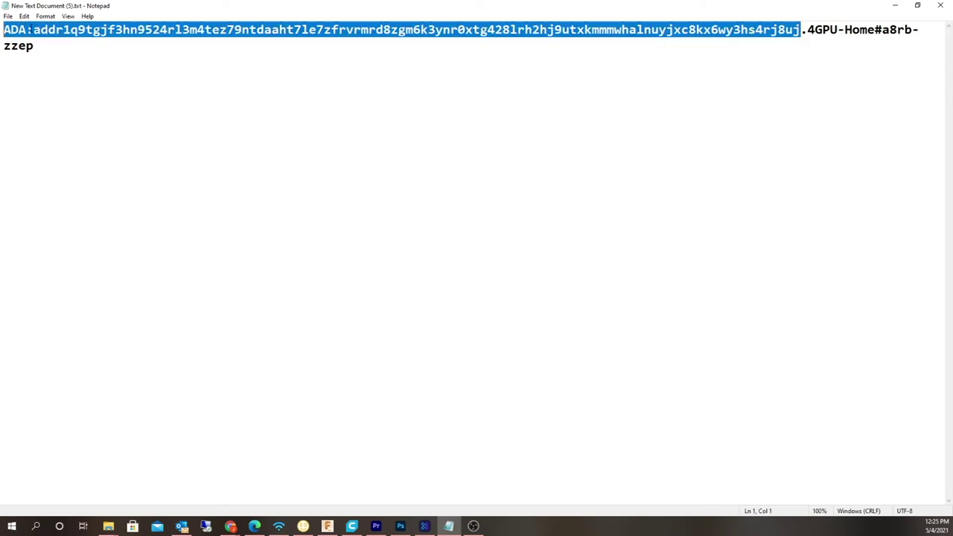
right_click(34, 28)
click(58, 61)
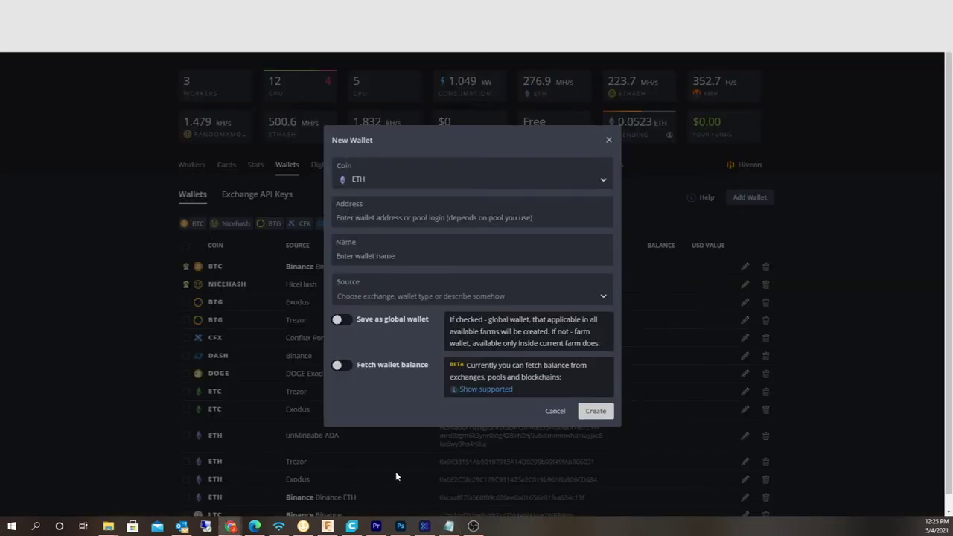
right_click(428, 218)
click(449, 294)
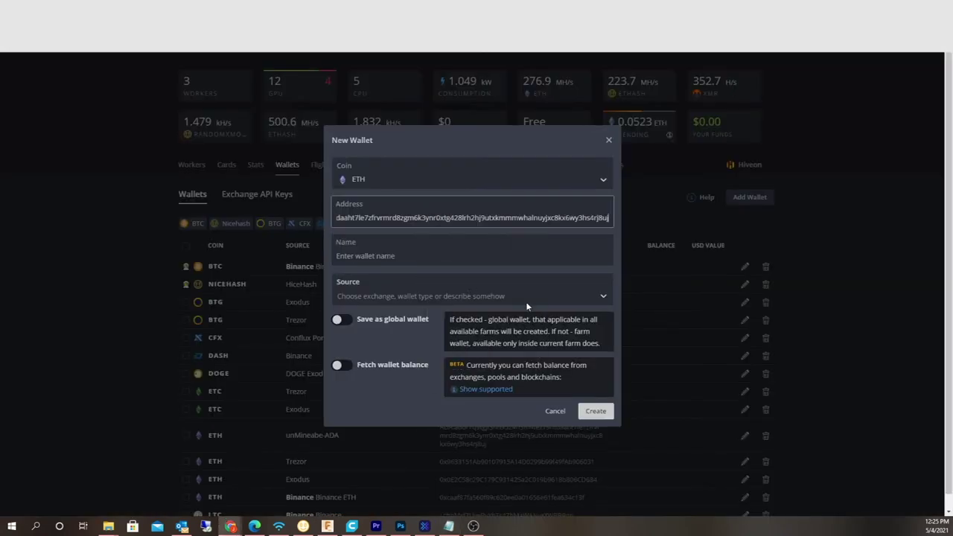
click(559, 412)
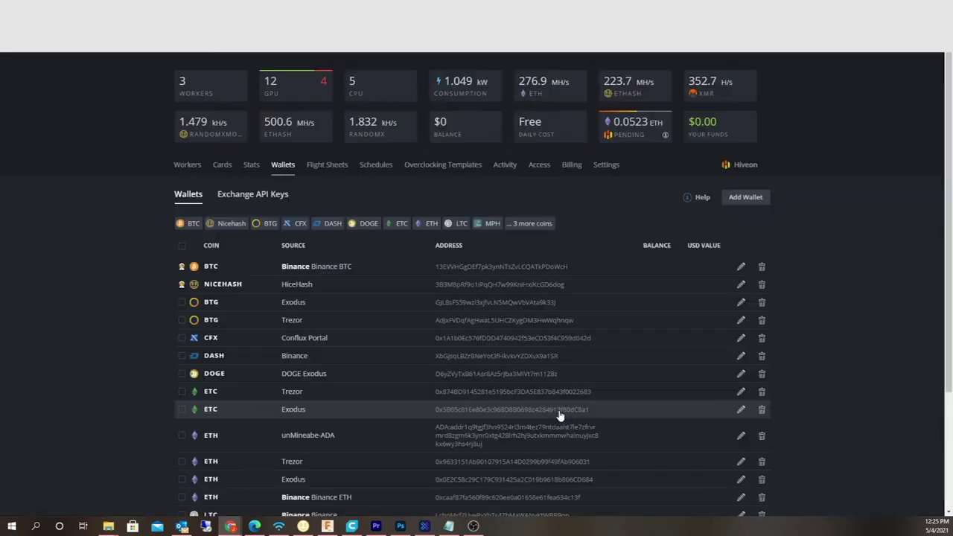
On the Flight Sheets page, pick ETH as the coin and unMineabe-ADA as the wallet
click(320, 170)
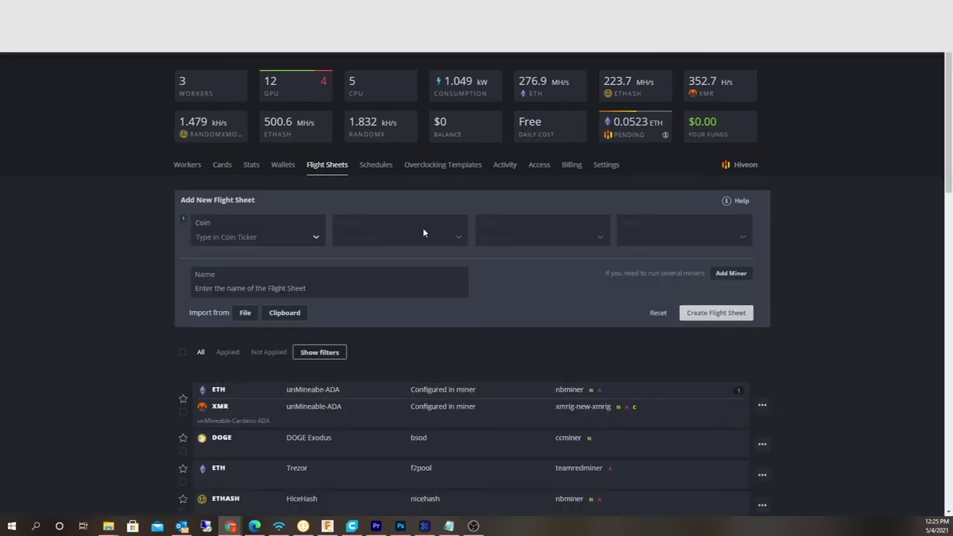
click(314, 239)
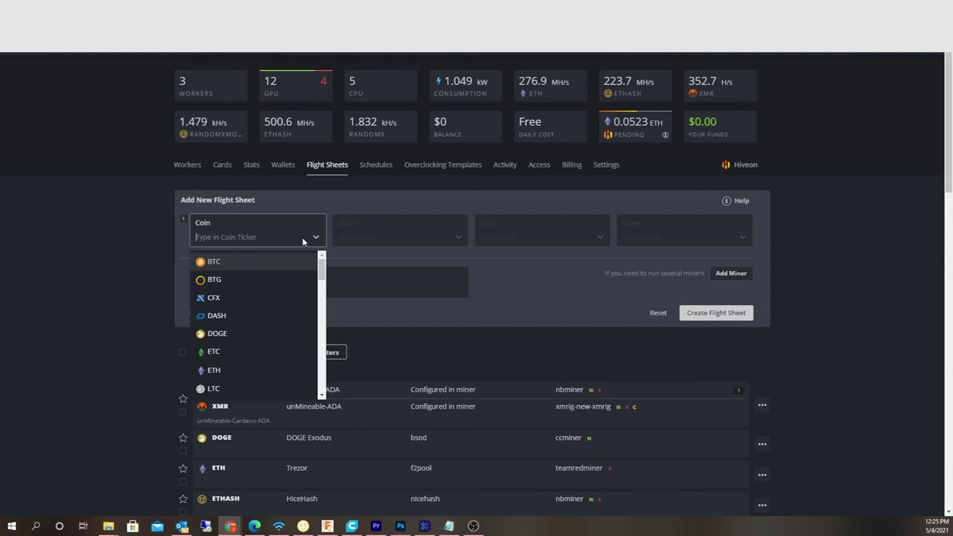
text(eth)
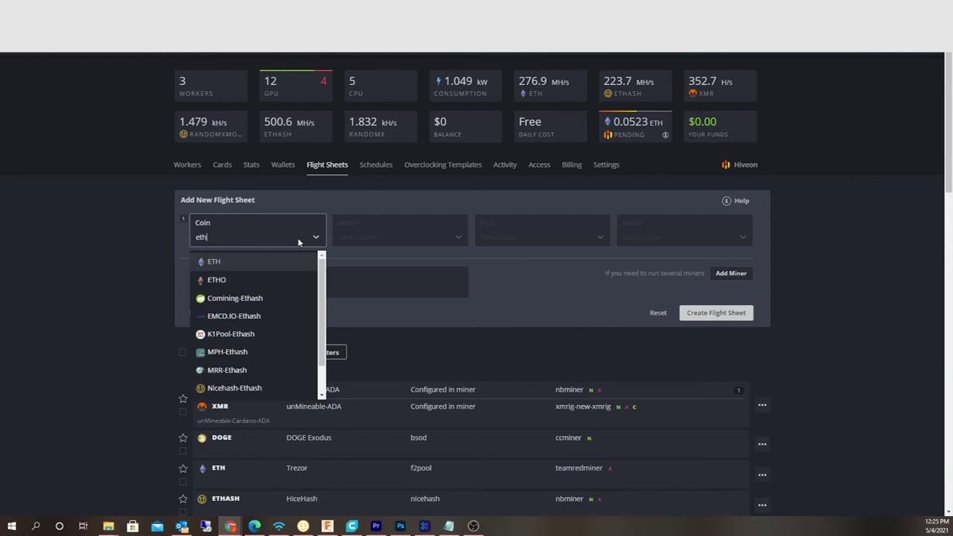
click(285, 264)
click(405, 235)
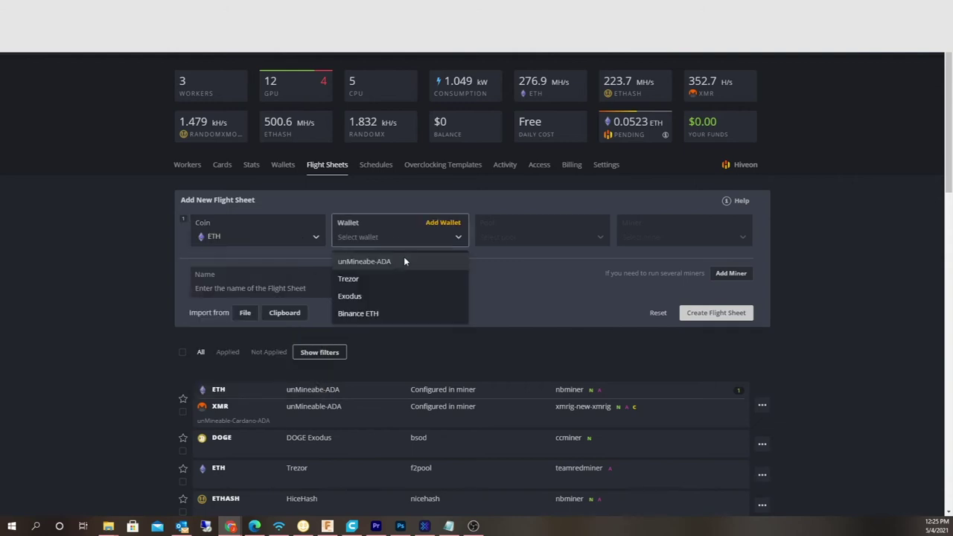
click(404, 261)
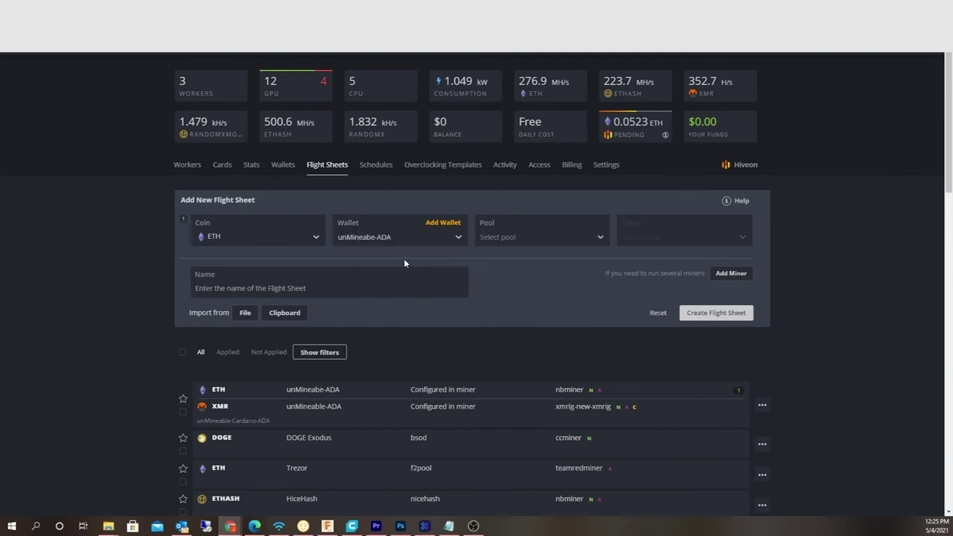
Set the ETH row's pool to Configure in miner and its miner to NBMiner
click(558, 237)
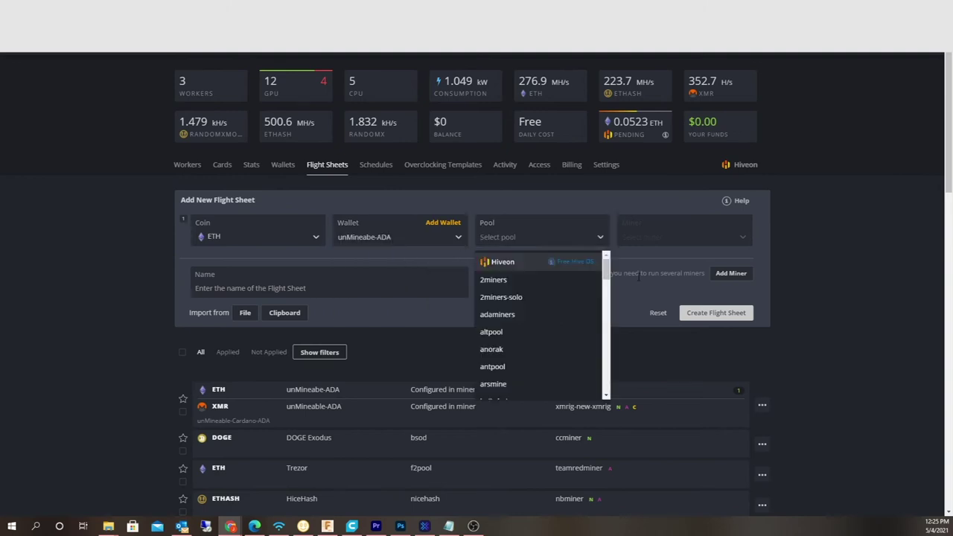
scroll(595, 389, down, 12)
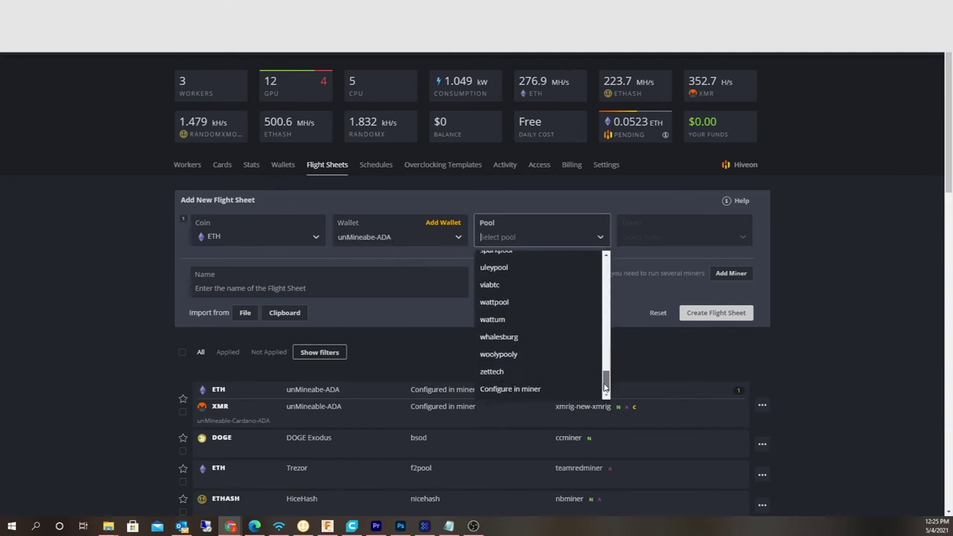
click(553, 389)
click(665, 239)
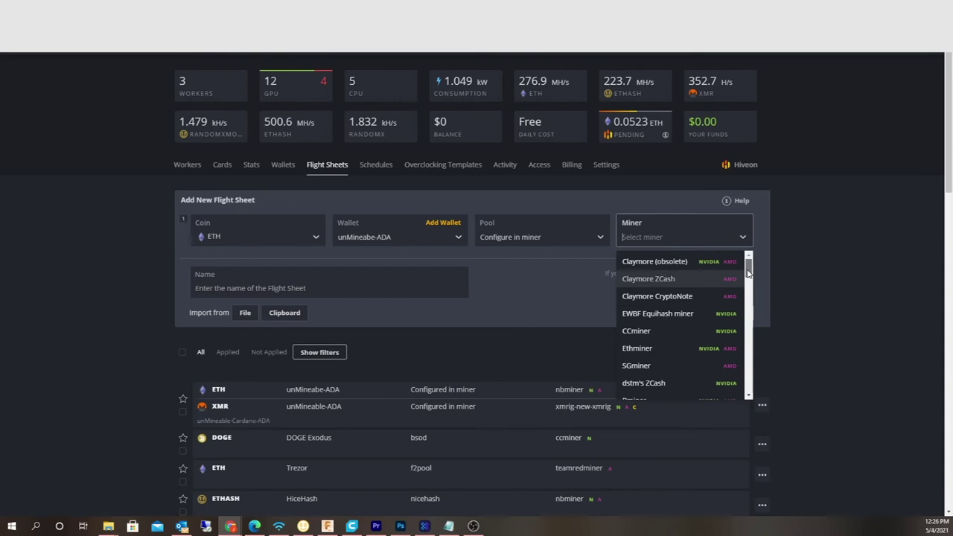
drag(748, 273, 747, 333)
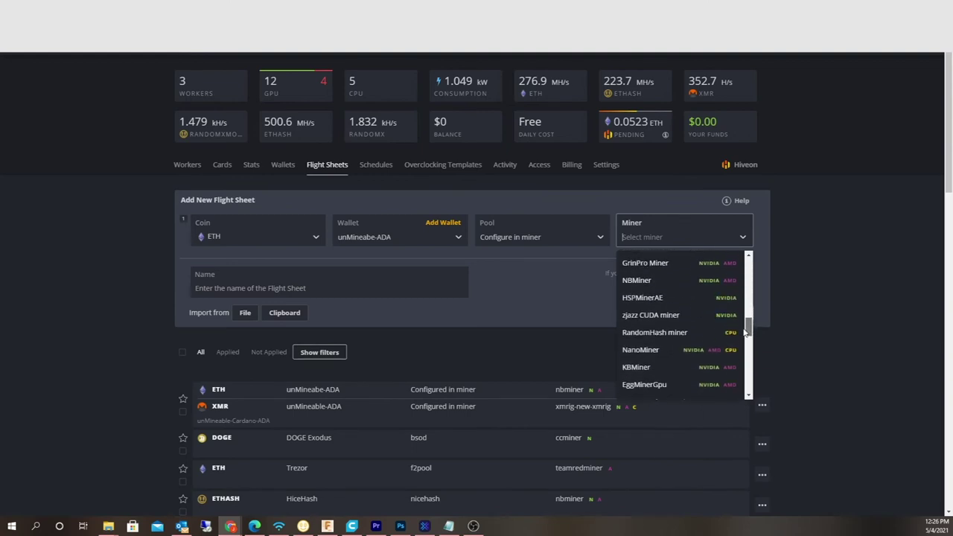
click(637, 289)
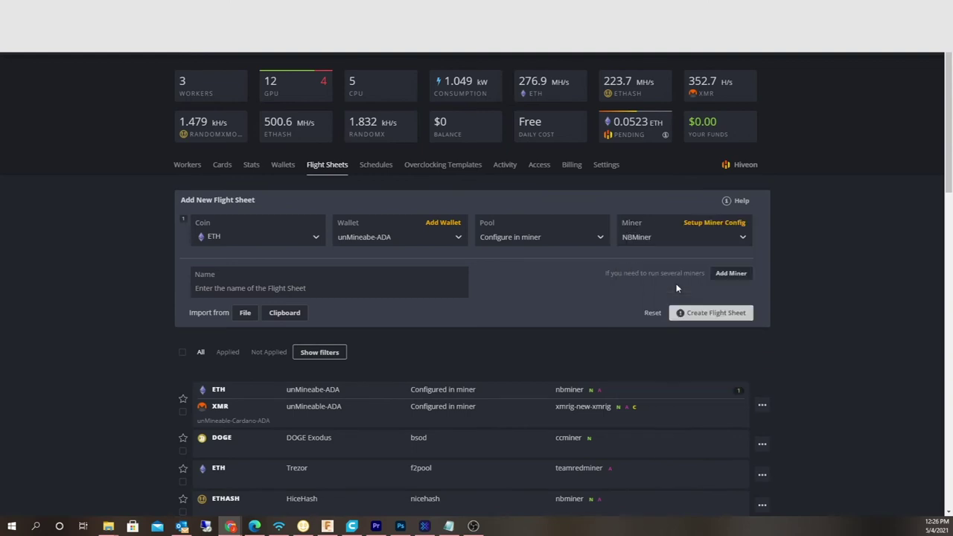
Copy the ADA address-and-worker line from Notepad into NBMiner's wallet and worker template
click(714, 223)
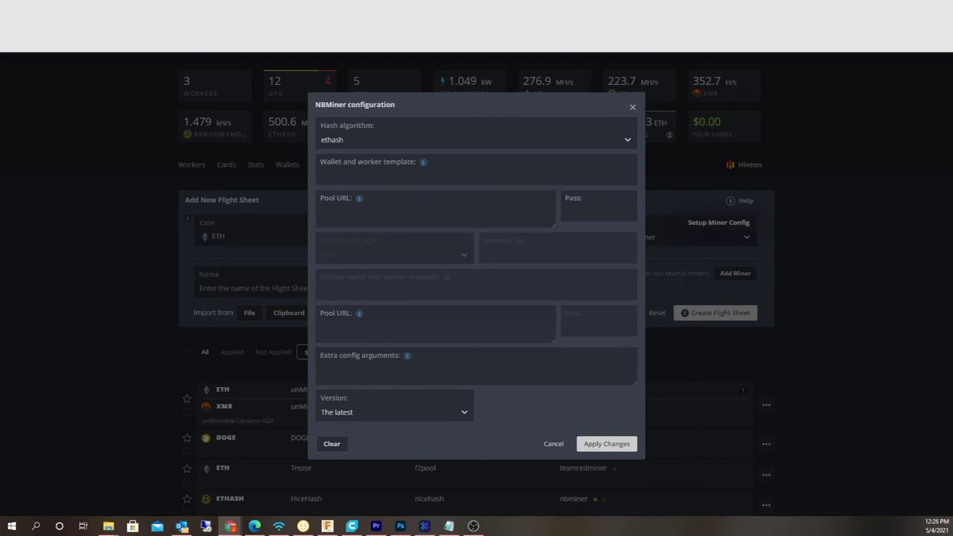
key(alt+Tab)
drag(221, 190, 36, 21)
right_click(46, 25)
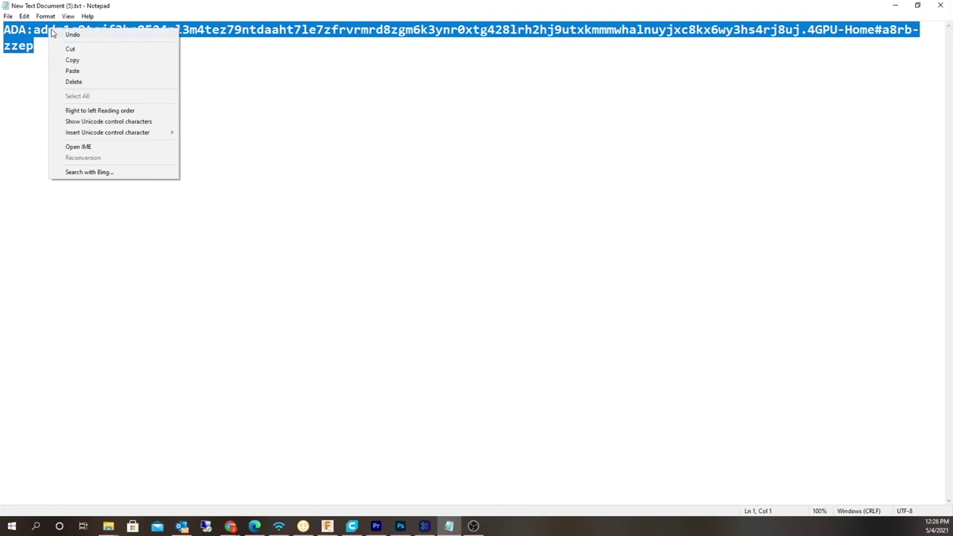
click(59, 62)
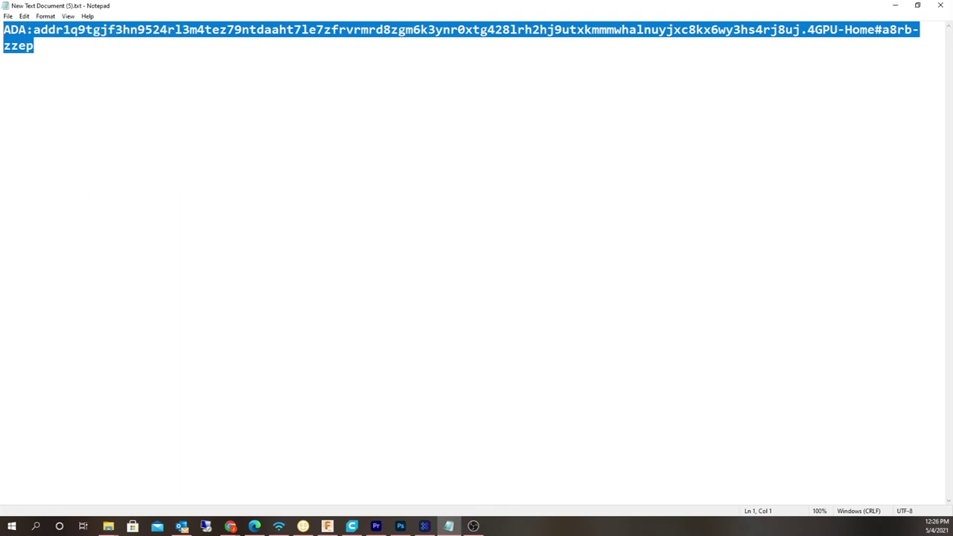
key(alt+Tab)
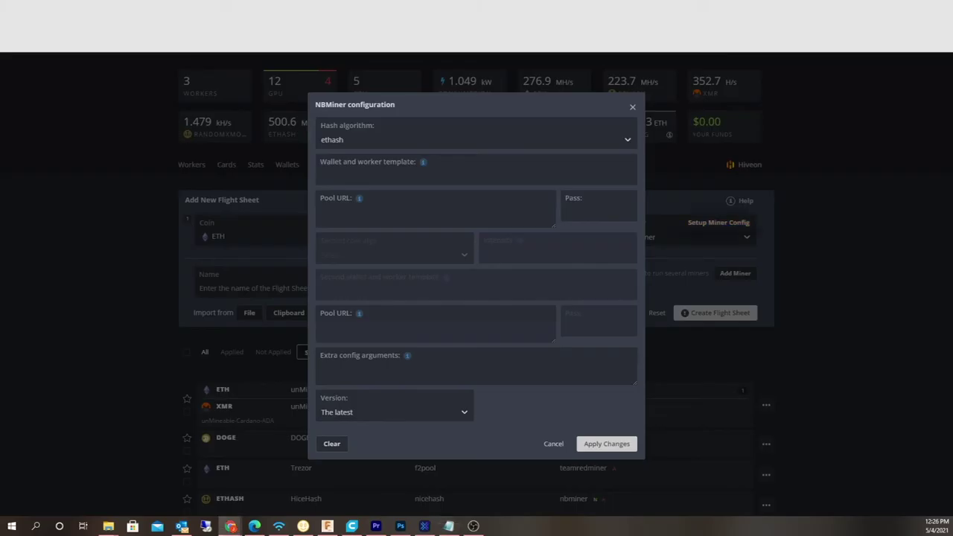
right_click(430, 176)
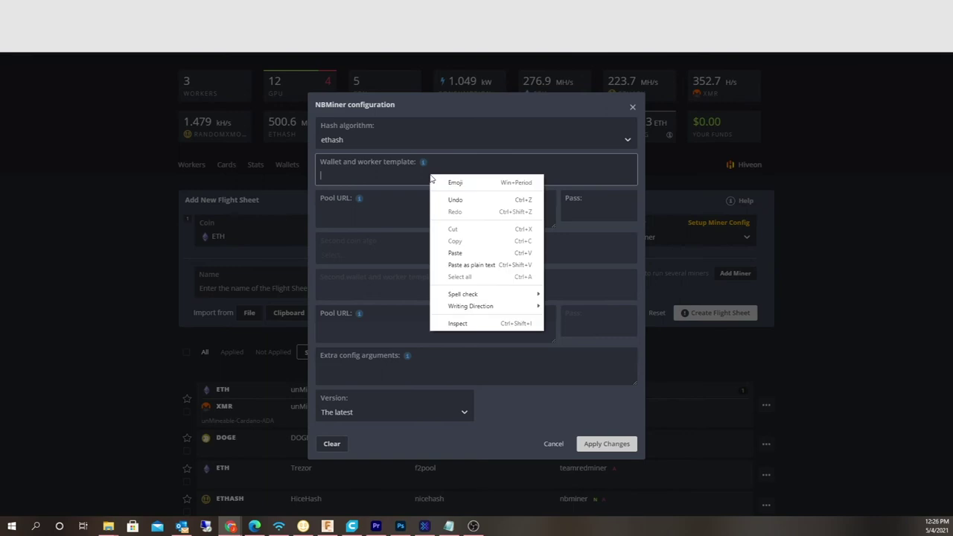
click(491, 252)
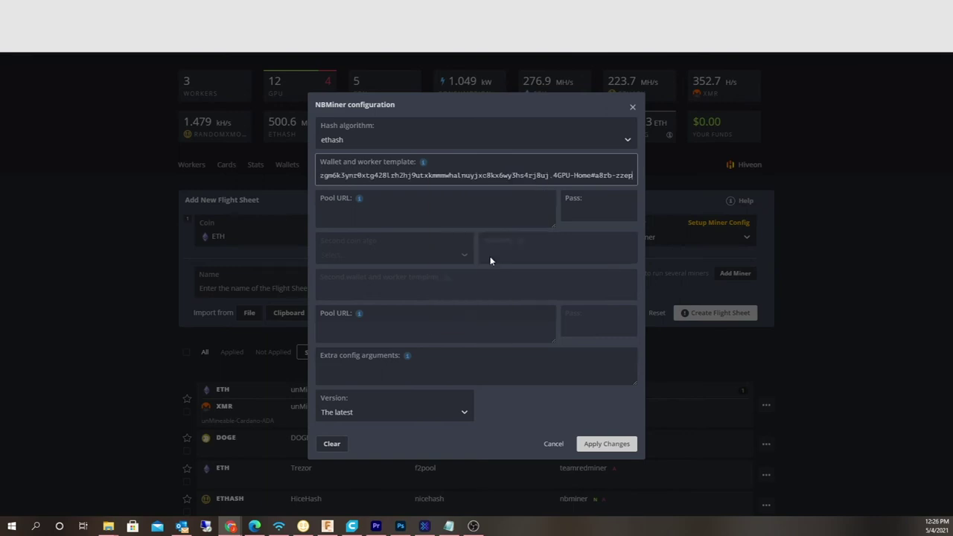
Copy the Ethash server ethash.unmineable.com:3333 from unMineable's ADA mining setup page
click(477, 216)
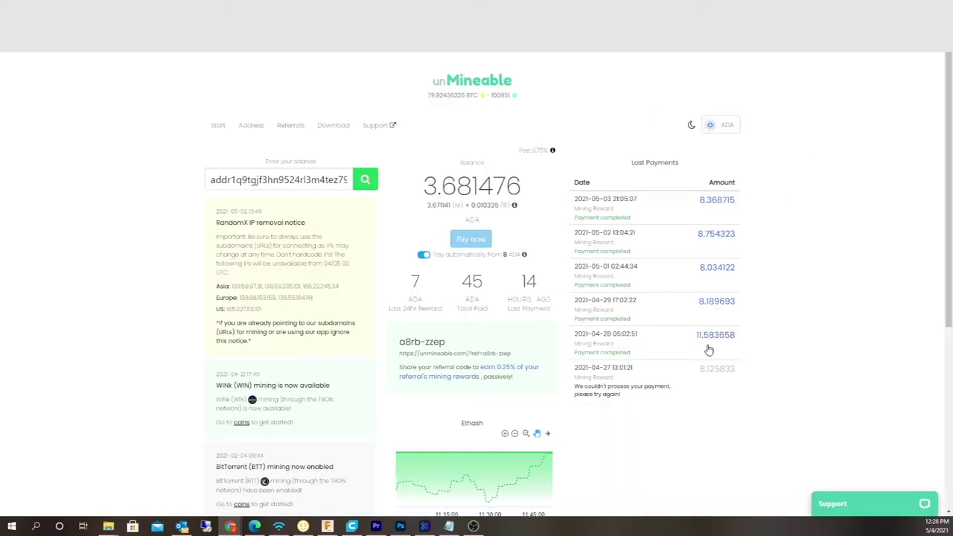
scroll(707, 350, down, 2)
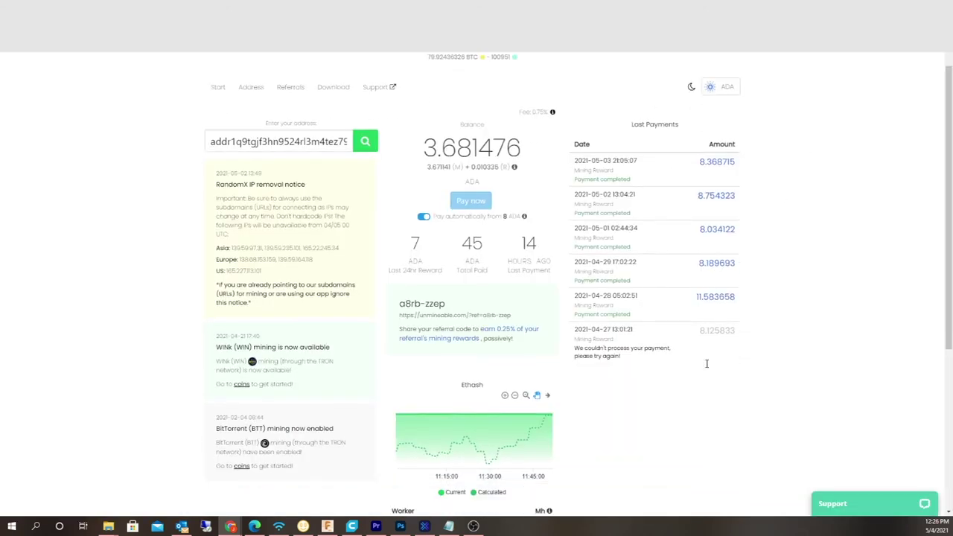
scroll(706, 363, down, 4)
scroll(706, 365, up, 4)
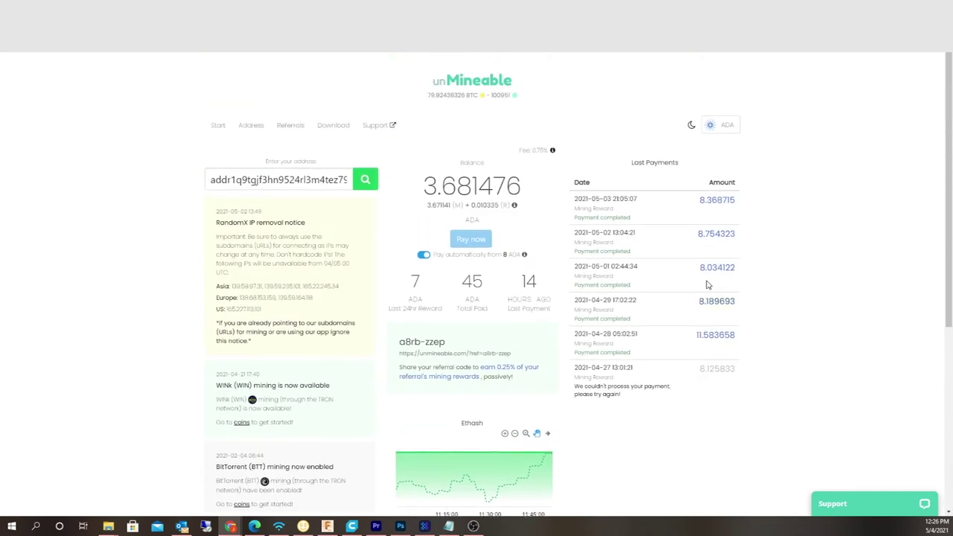
click(728, 125)
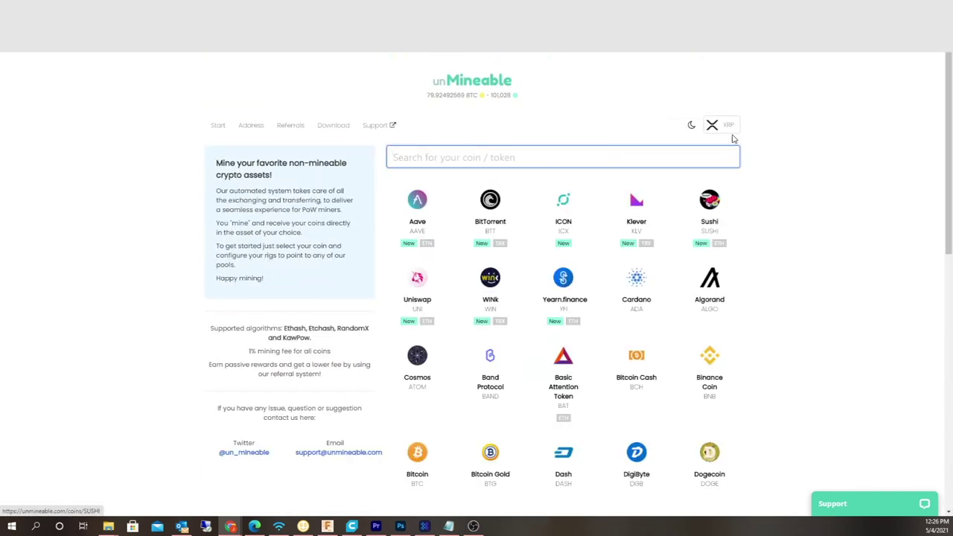
click(638, 288)
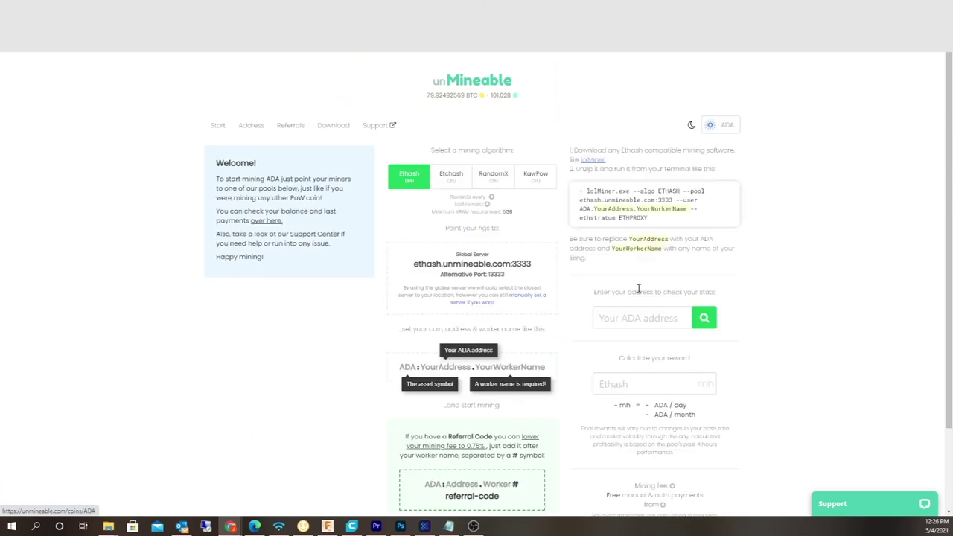
drag(551, 270, 406, 268)
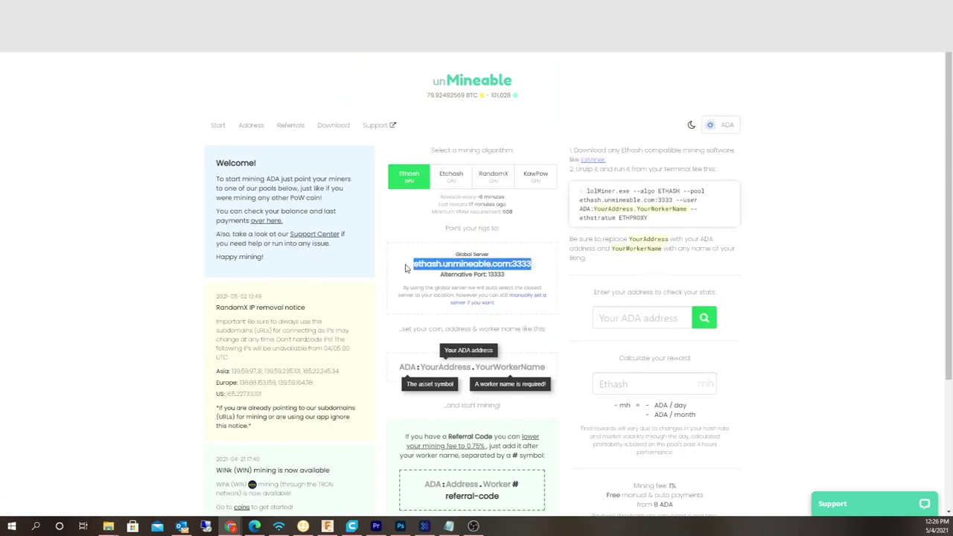
right_click(418, 265)
click(442, 274)
Paste ethash.unmineable.com:3333 into NBMiner's Pool URL field
key(ctrl+Tab)
right_click(448, 200)
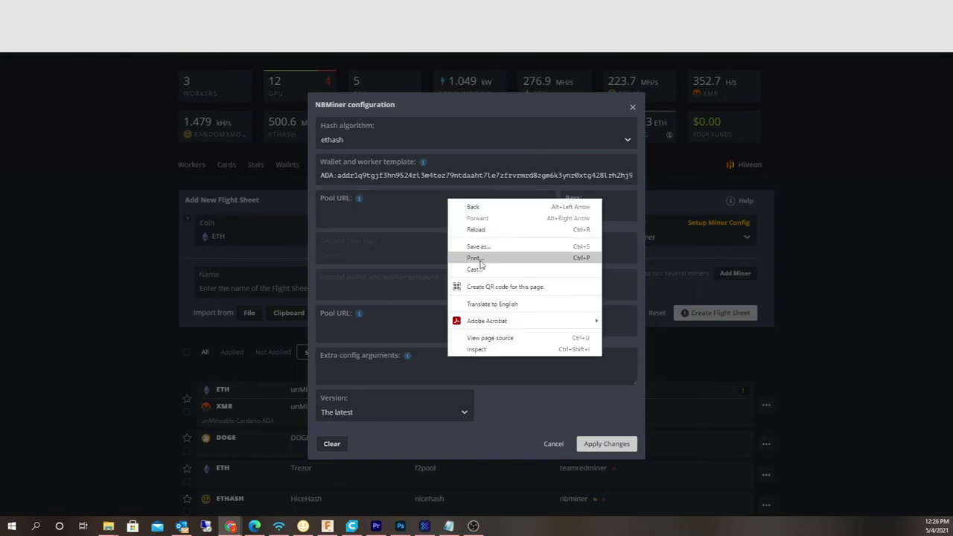
click(405, 221)
right_click(405, 221)
click(446, 296)
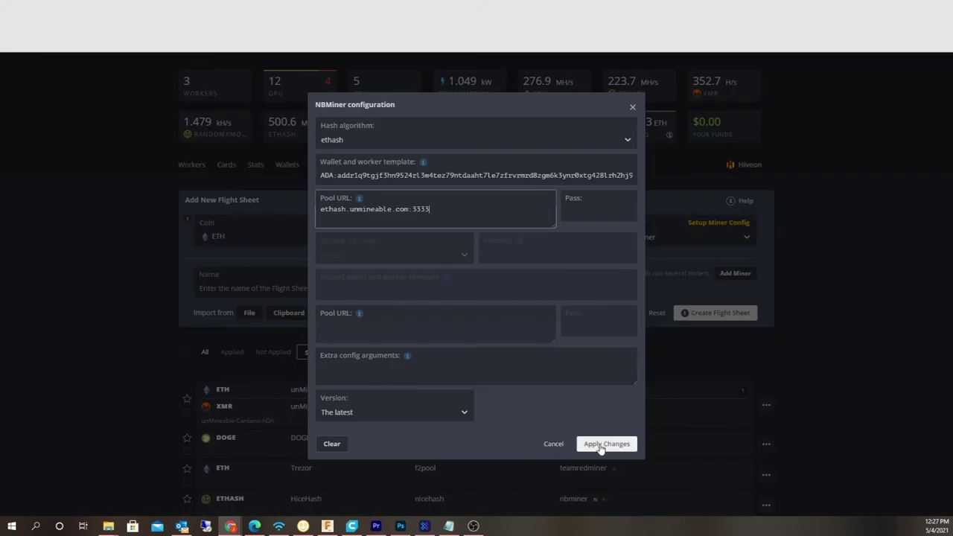
Save the NBMiner config and add a second row with coin XMR and the unMineable-ADA wallet
click(602, 445)
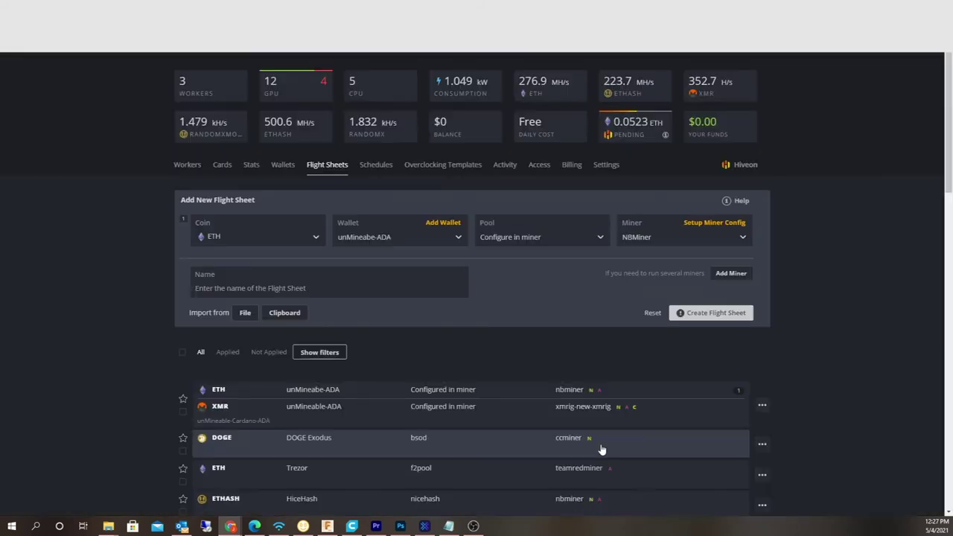
click(730, 272)
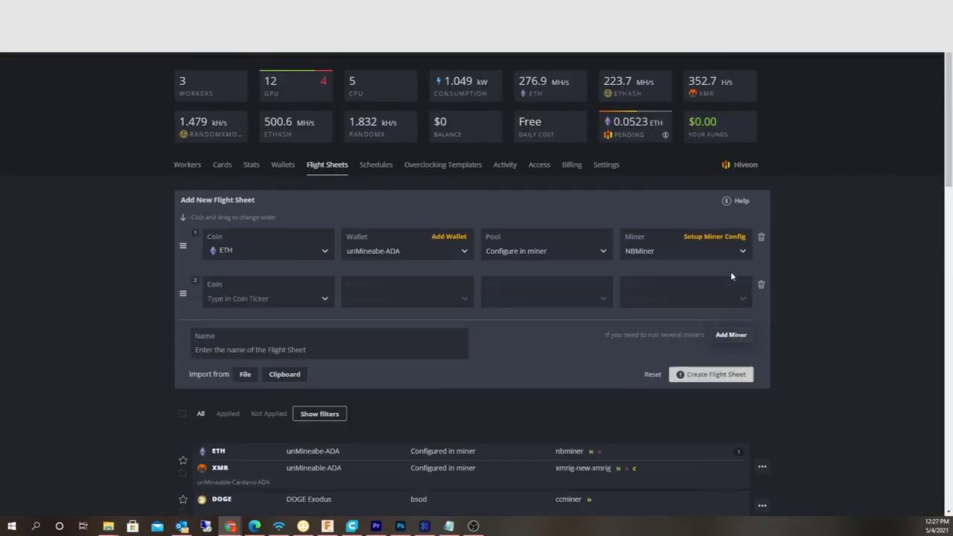
click(267, 297)
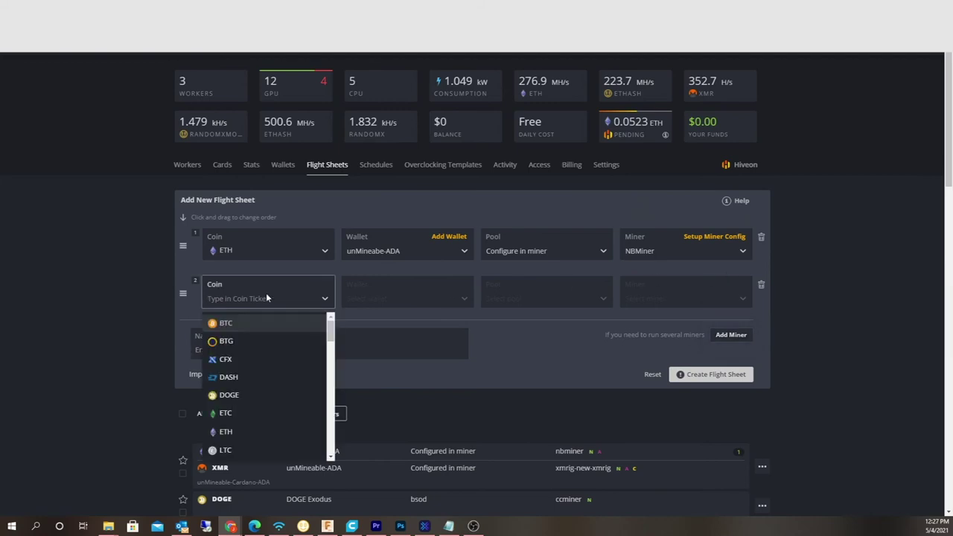
text(xmr)
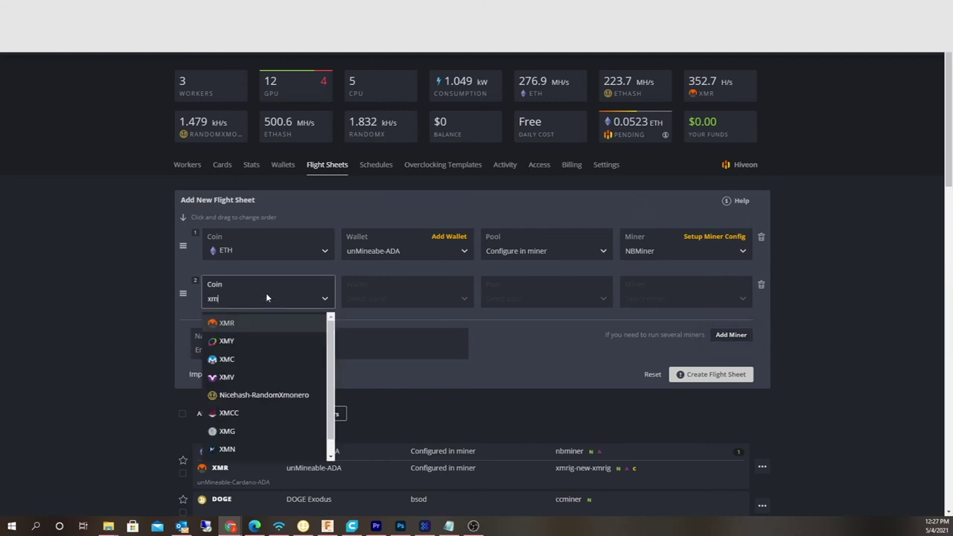
click(262, 320)
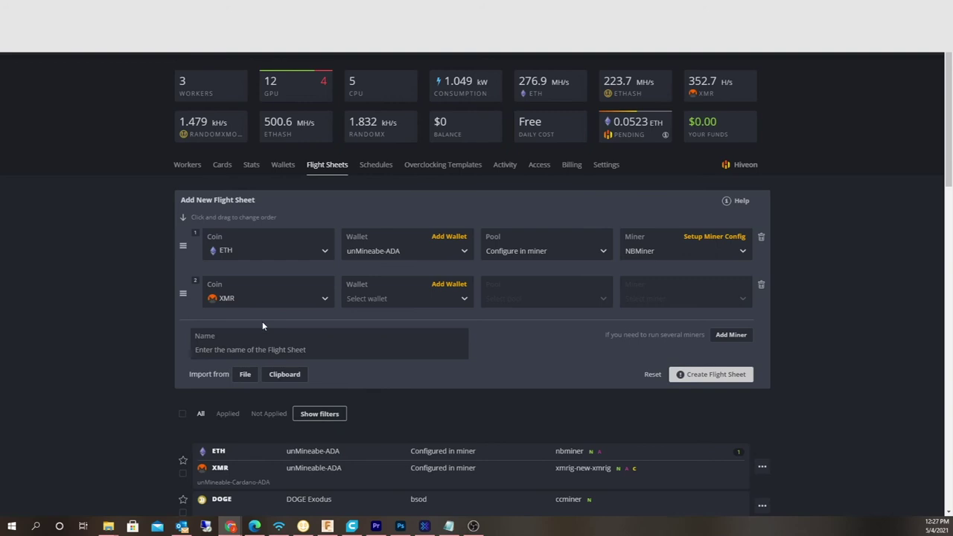
click(449, 297)
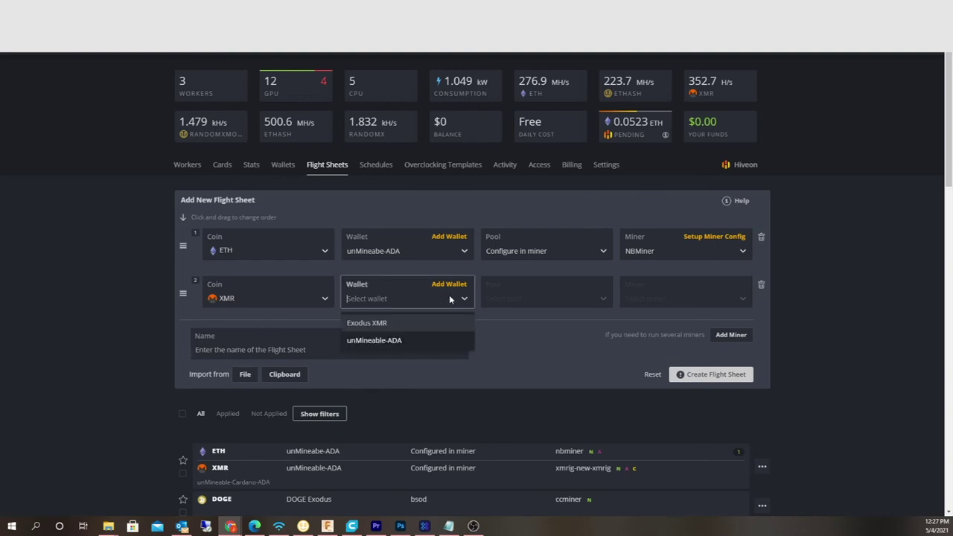
click(423, 342)
Set the XMR row's pool to Configure in miner and its miner to XMRig (new)
click(548, 298)
drag(607, 341, 608, 445)
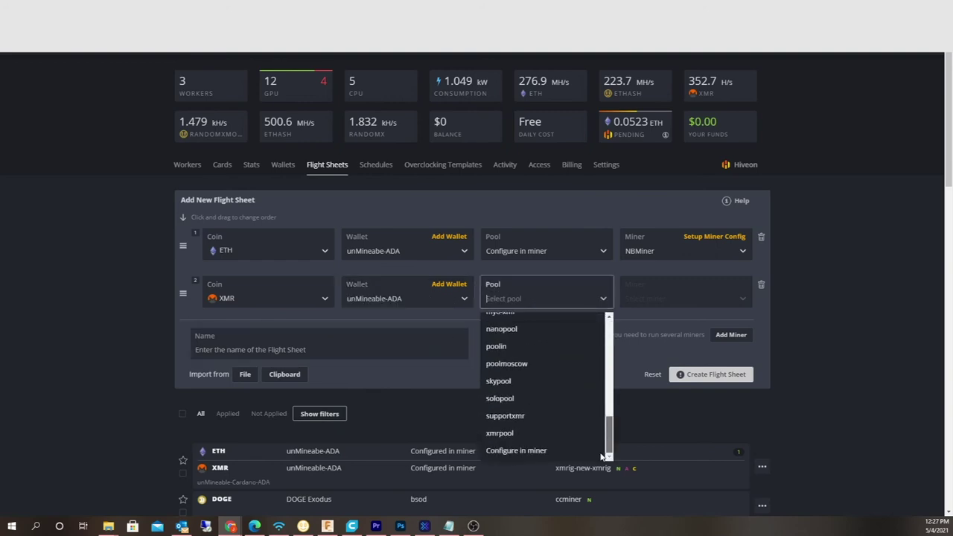
click(561, 451)
click(741, 296)
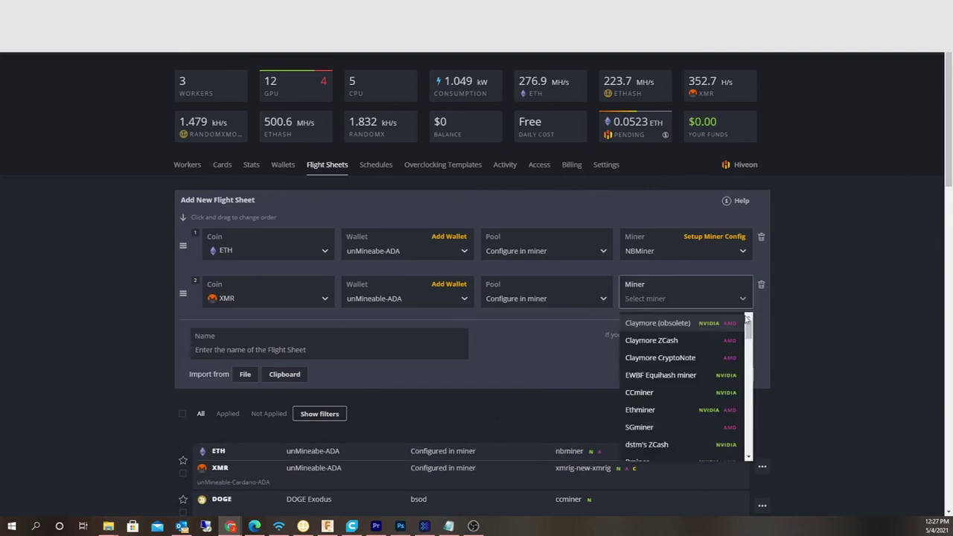
drag(749, 332, 749, 354)
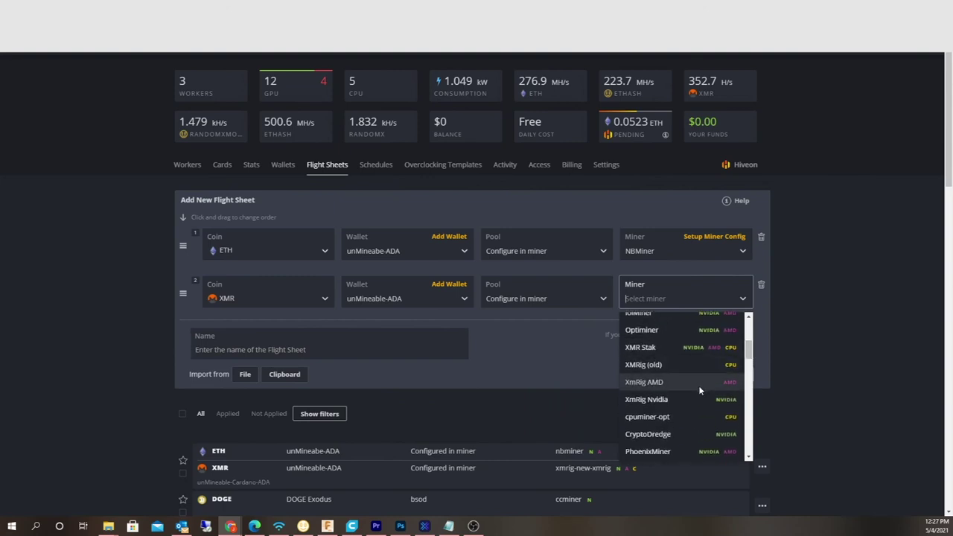
click(700, 388)
drag(745, 315, 748, 424)
click(688, 384)
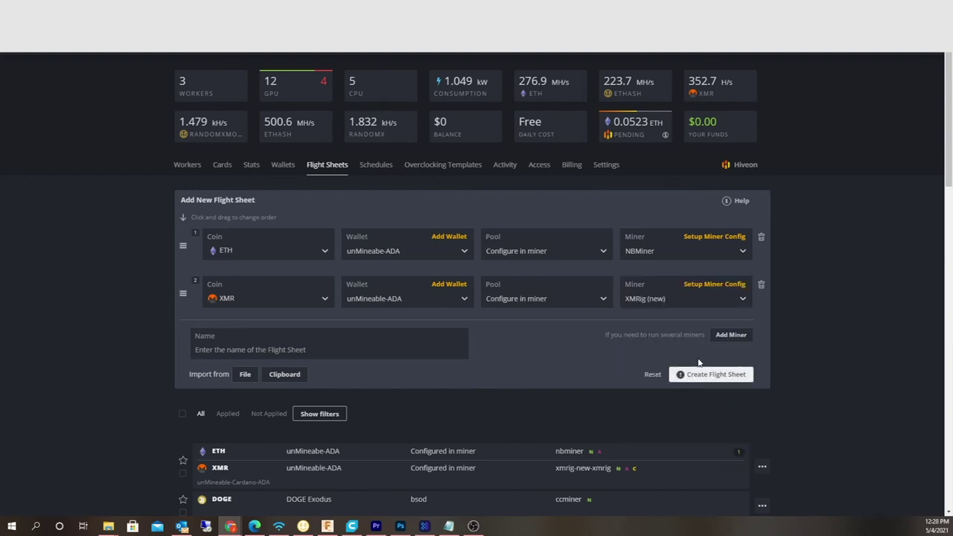
click(721, 284)
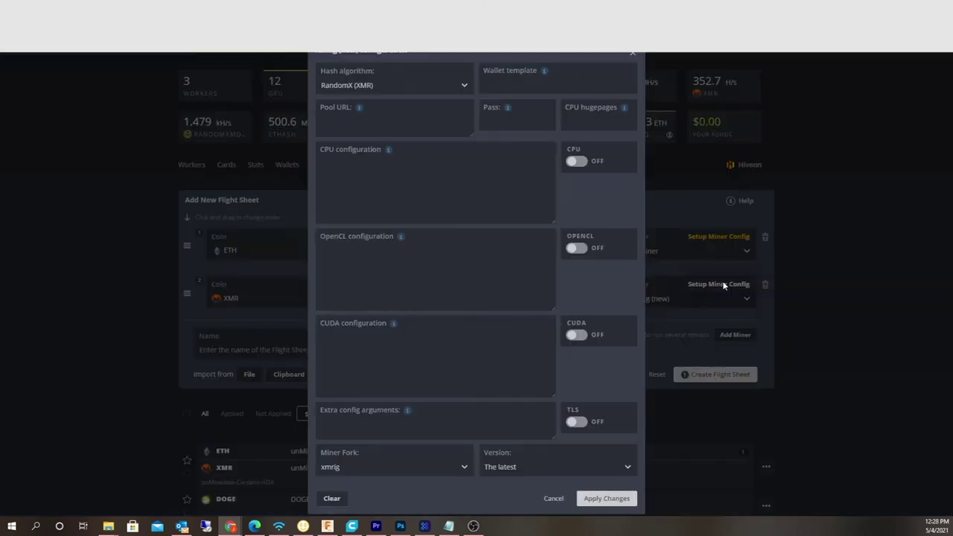
Turn CPU mining on and paste the ADA wallet string from the notes into Wallet template
click(576, 161)
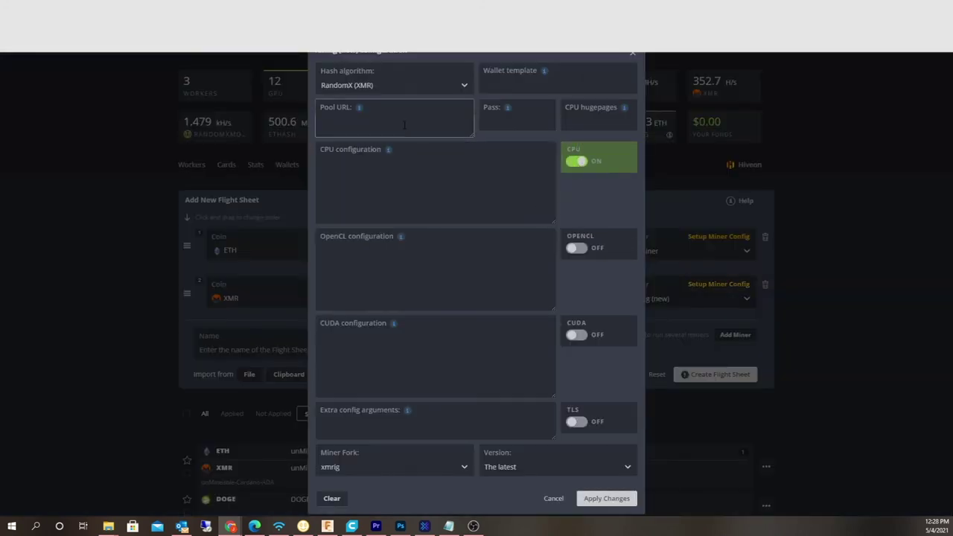
click(528, 84)
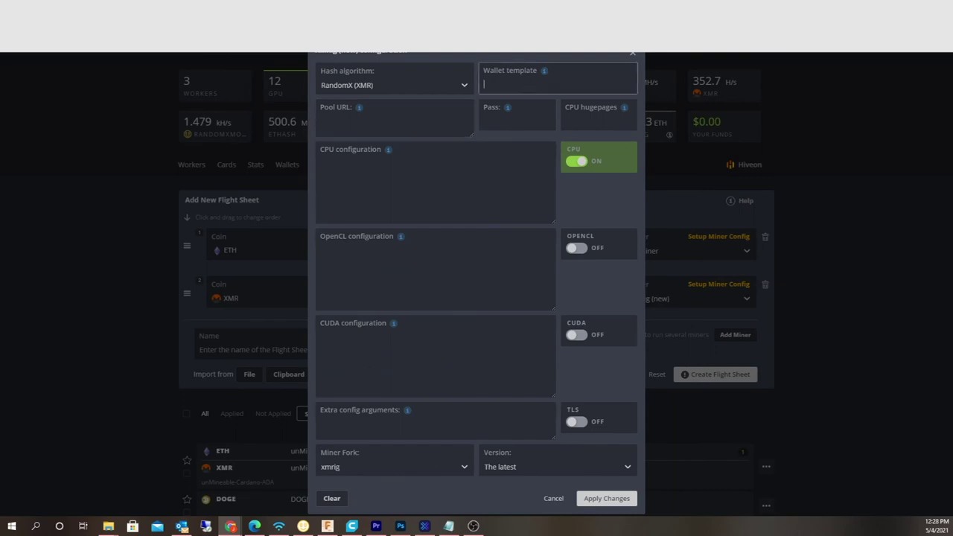
key(alt+Tab)
key(ctrl+a)
right_click(278, 28)
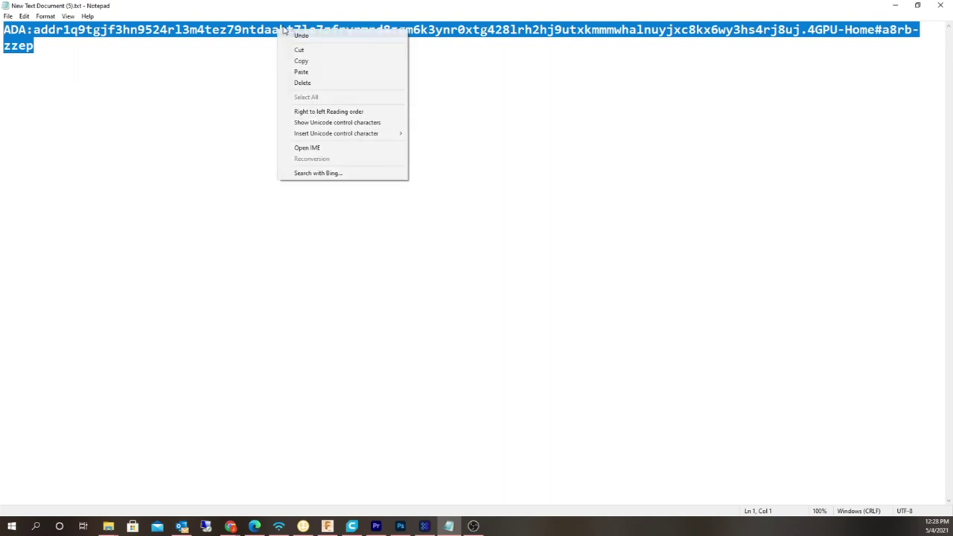
click(313, 61)
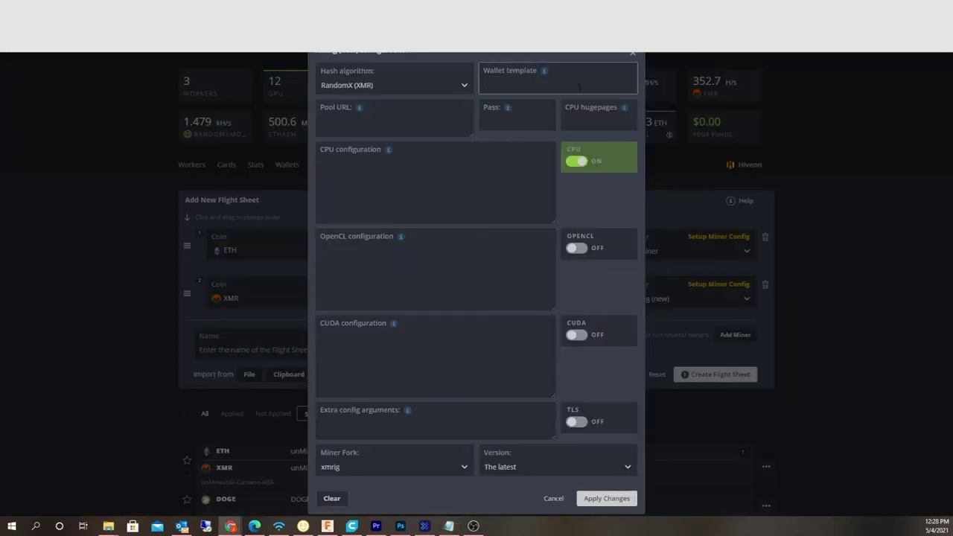
right_click(580, 87)
click(607, 161)
Set the pool to unMineable's RandomX server rx.unmineable.com:3333 and apply the XMRig changes
click(384, 115)
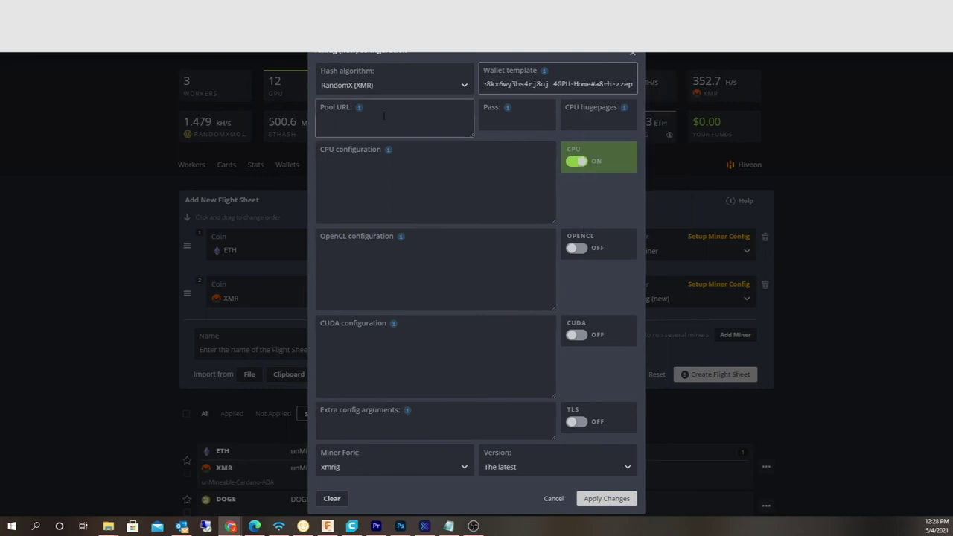
key(ctrl+Tab)
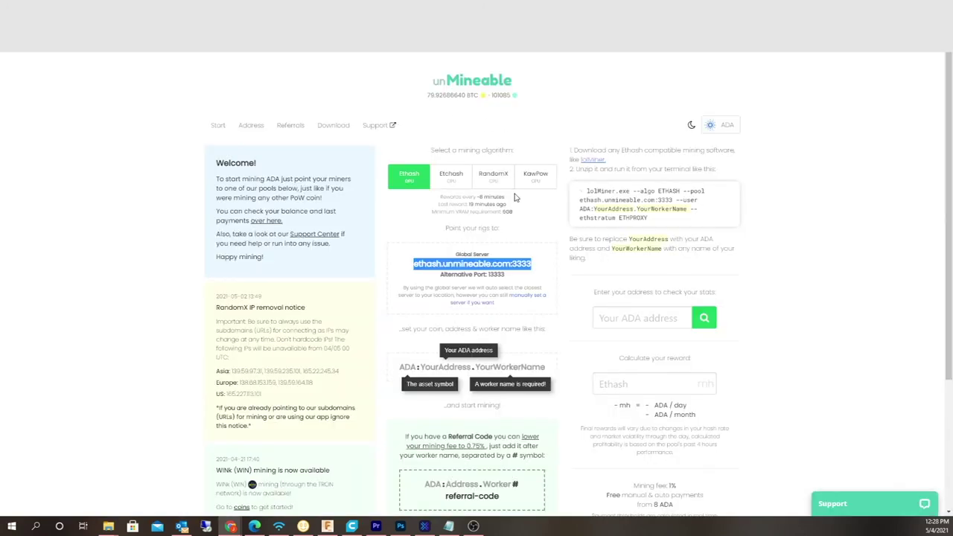
click(493, 180)
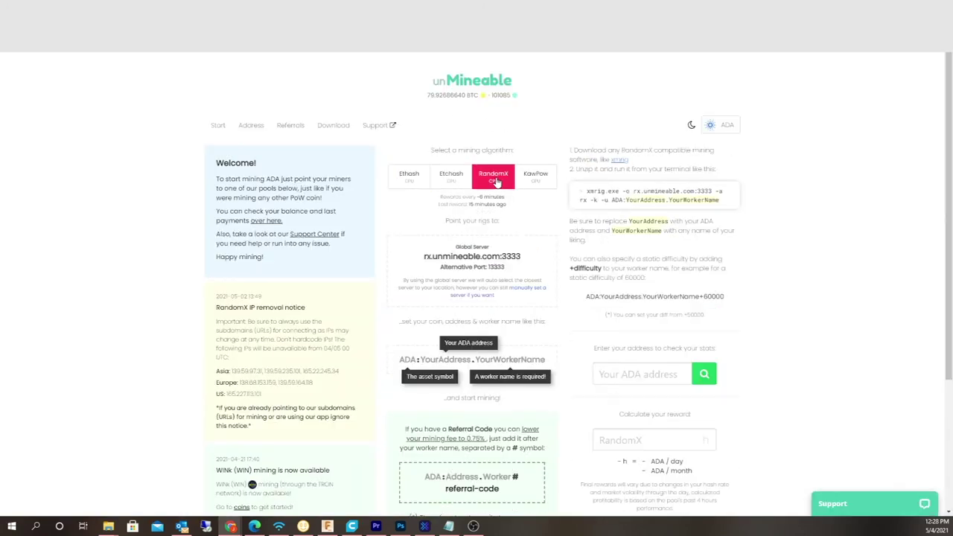
drag(528, 256, 422, 259)
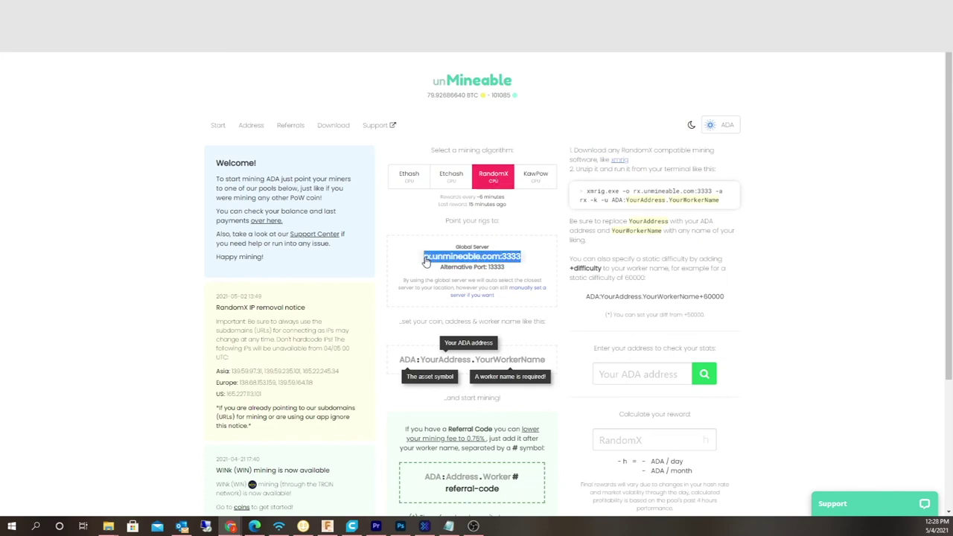
right_click(432, 260)
click(466, 271)
key(ctrl+Tab)
right_click(429, 182)
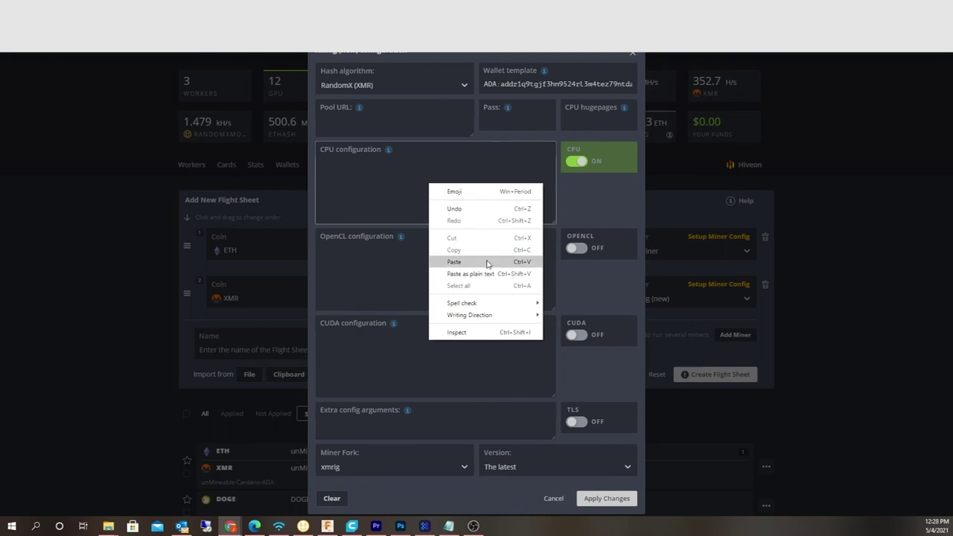
click(486, 263)
click(600, 498)
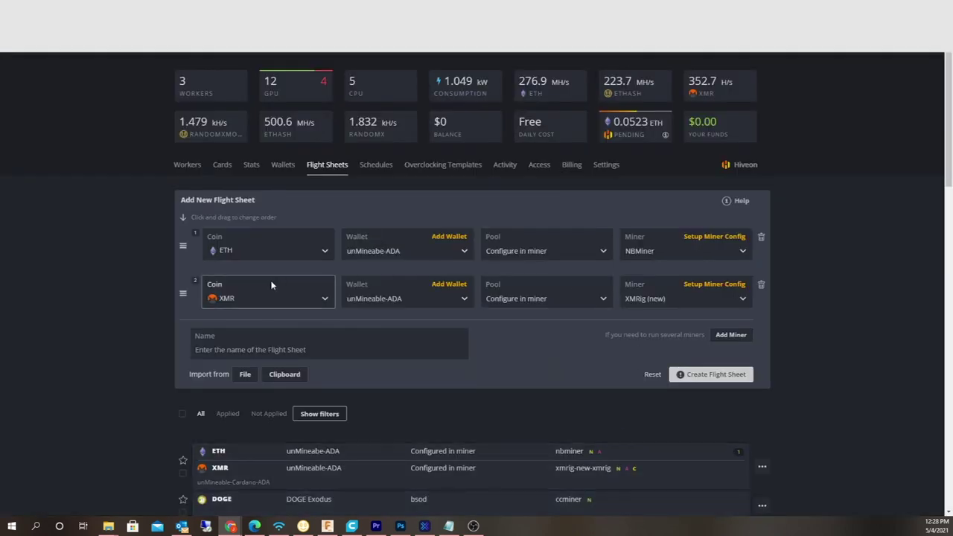